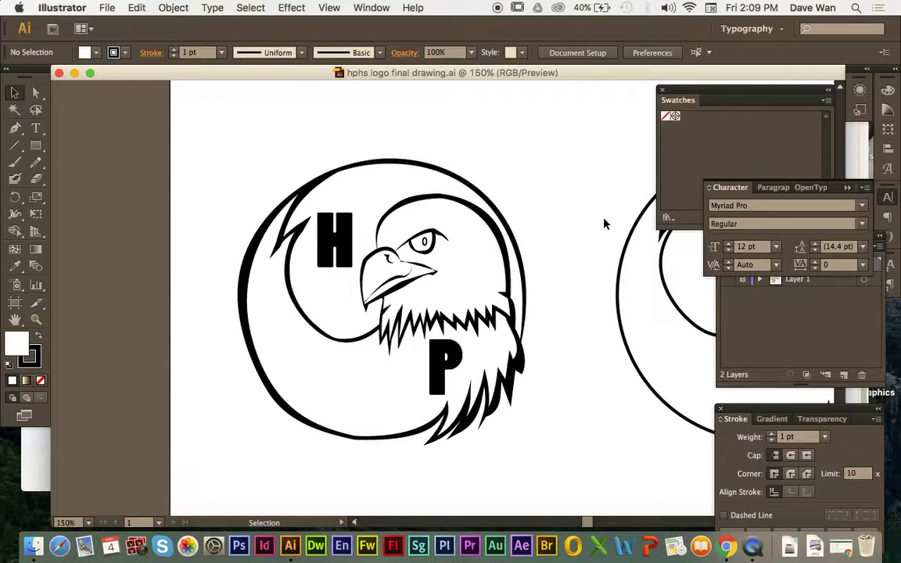
Move the Character panel away so it no longer covers the layer list
{"action": "left_click", "coordinate": [384, 10]}
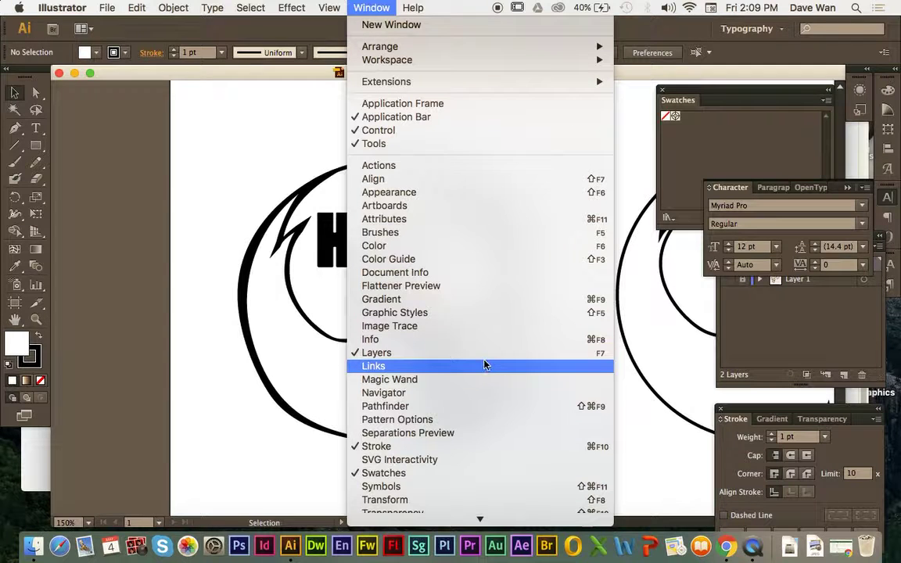
{"action": "left_click", "coordinate": [749, 342]}
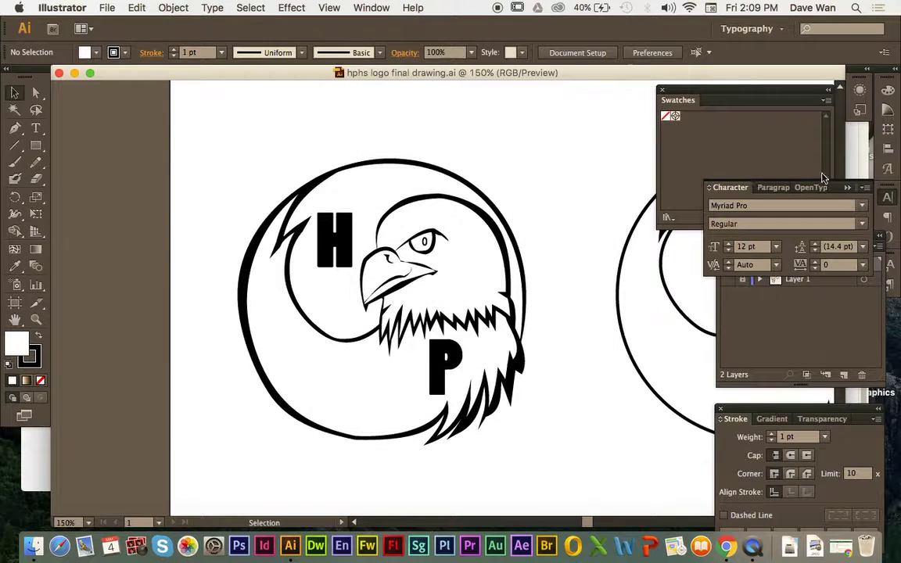
{"action": "left_click_drag", "start_coordinate": [837, 187], "coordinate": [874, 100]}
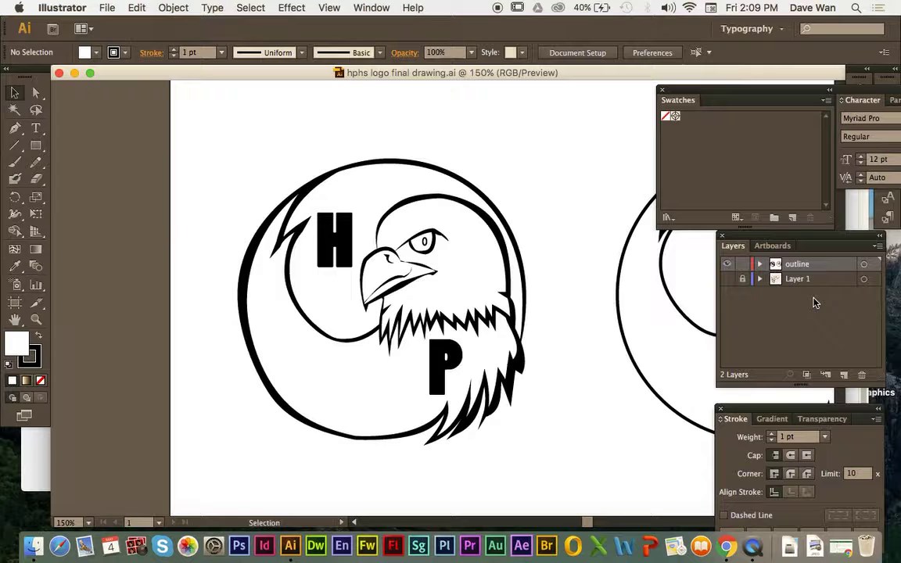
Lock the outline layer and add a new layer directly beneath it
{"action": "left_click", "coordinate": [786, 281]}
{"action": "left_click", "coordinate": [789, 265]}
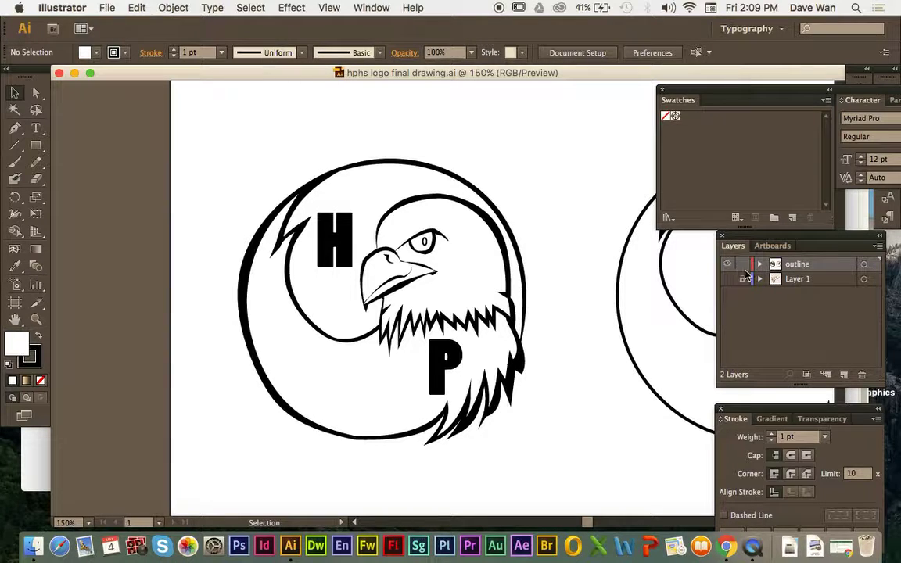
{"action": "left_click", "coordinate": [742, 265]}
{"action": "left_click", "coordinate": [741, 278]}
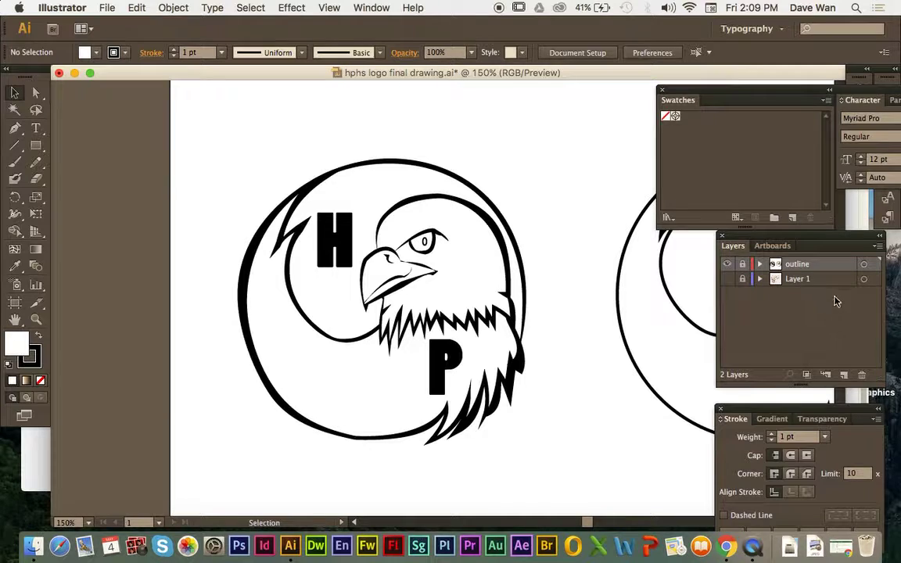
{"action": "left_click", "coordinate": [845, 375]}
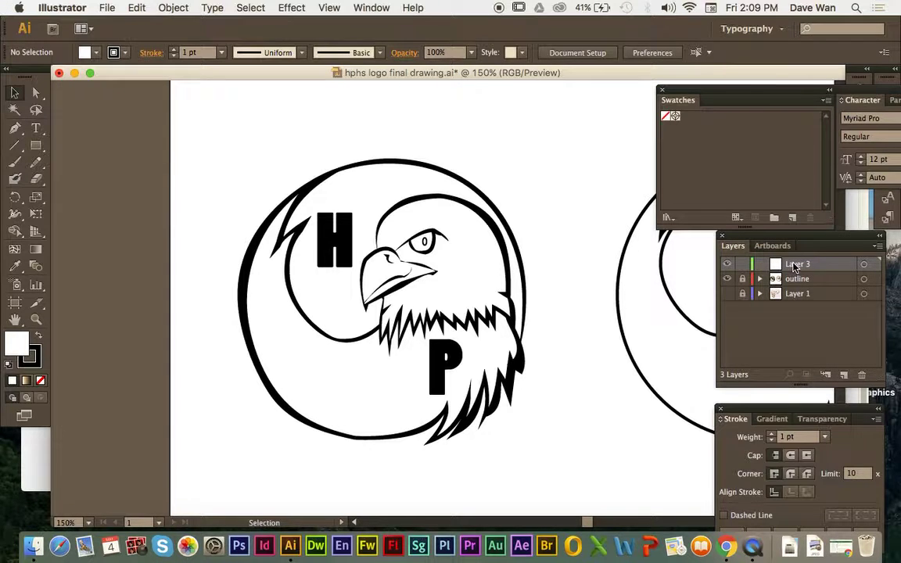
{"action": "left_click_drag", "start_coordinate": [794, 267], "coordinate": [796, 294]}
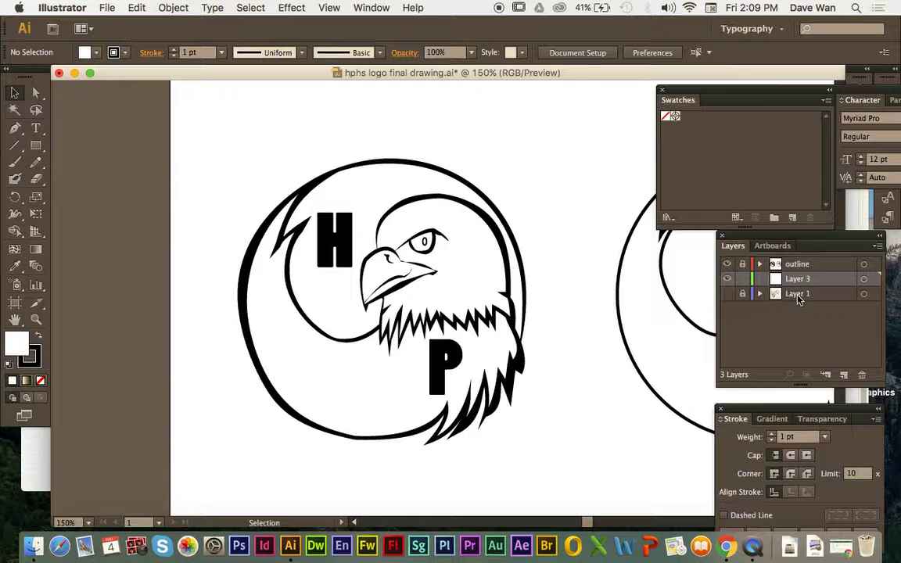
{"action": "left_click", "coordinate": [759, 265]}
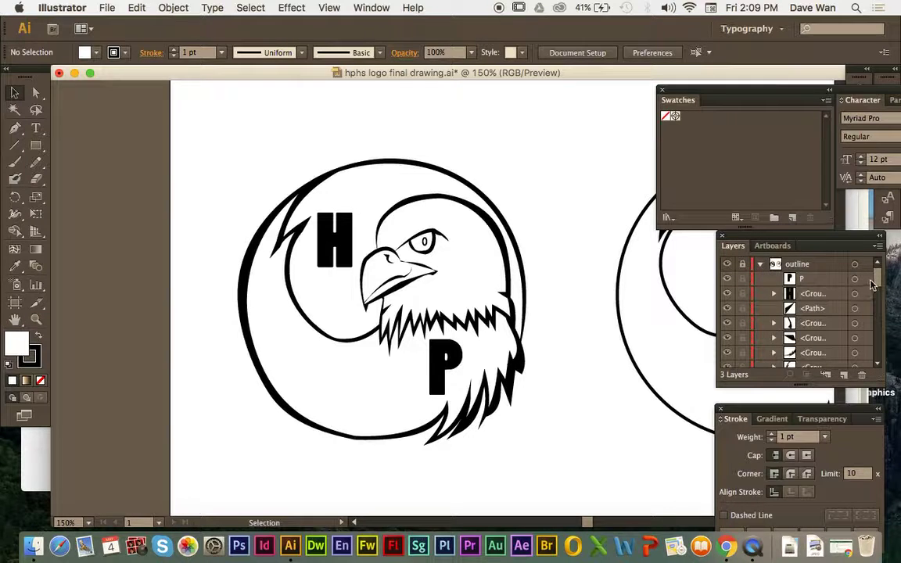
{"action": "scroll", "coordinate": [878, 312], "scroll_direction": "down", "scroll_amount": 3}
{"action": "scroll", "coordinate": [878, 311], "scroll_direction": "down", "scroll_amount": 5}
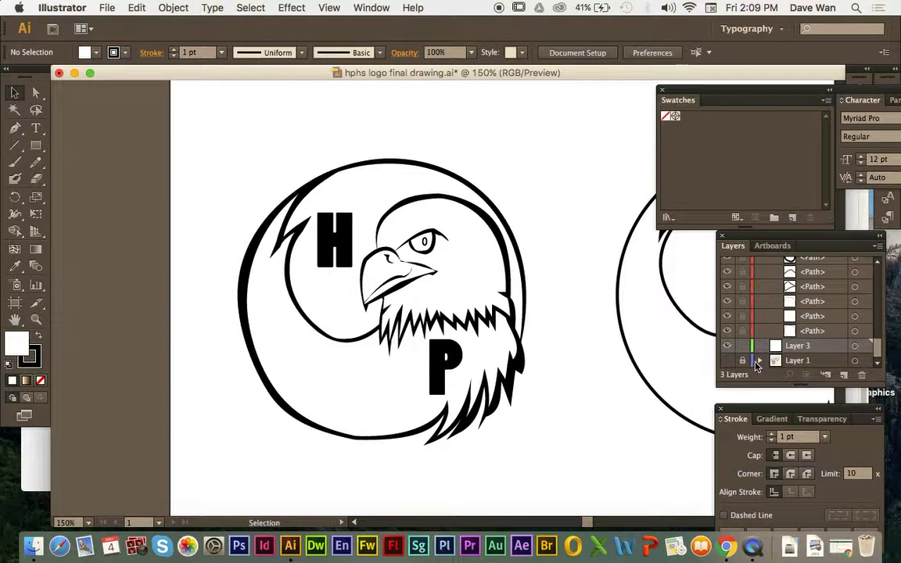
{"action": "left_click_drag", "start_coordinate": [877, 349], "coordinate": [875, 249]}
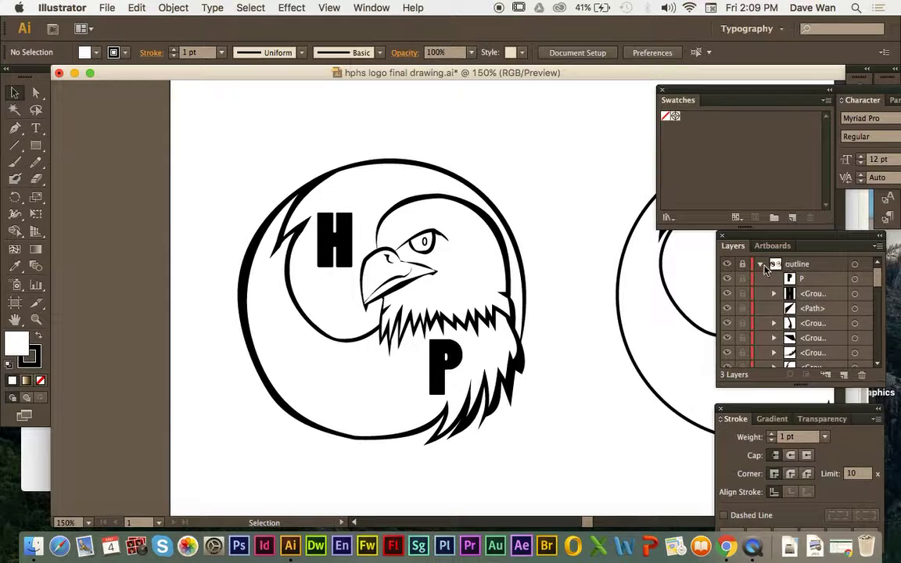
{"action": "left_click", "coordinate": [761, 265]}
Rename Layer 1 as picture and the new Layer 3 as color
{"action": "double_click", "coordinate": [797, 294]}
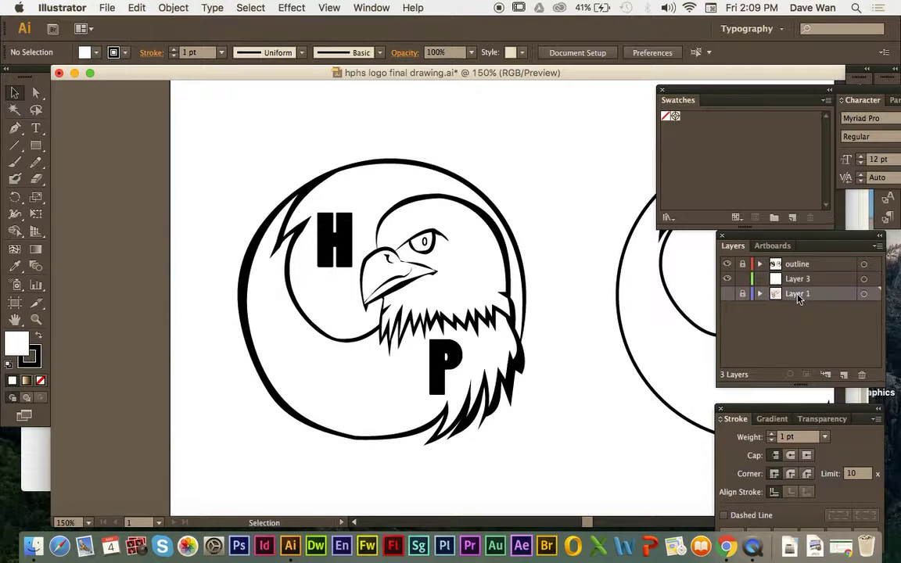
{"action": "type", "text": "picture"}
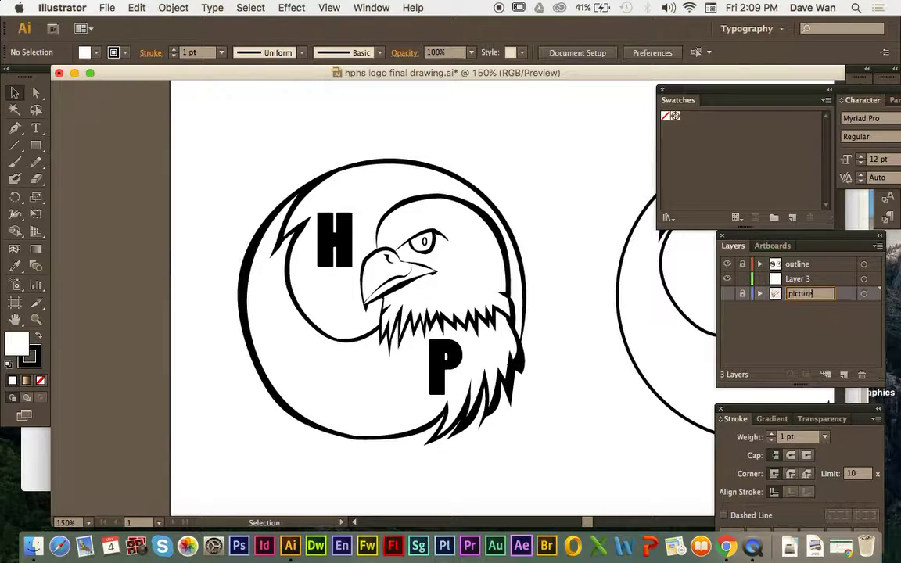
{"action": "key", "text": "Return"}
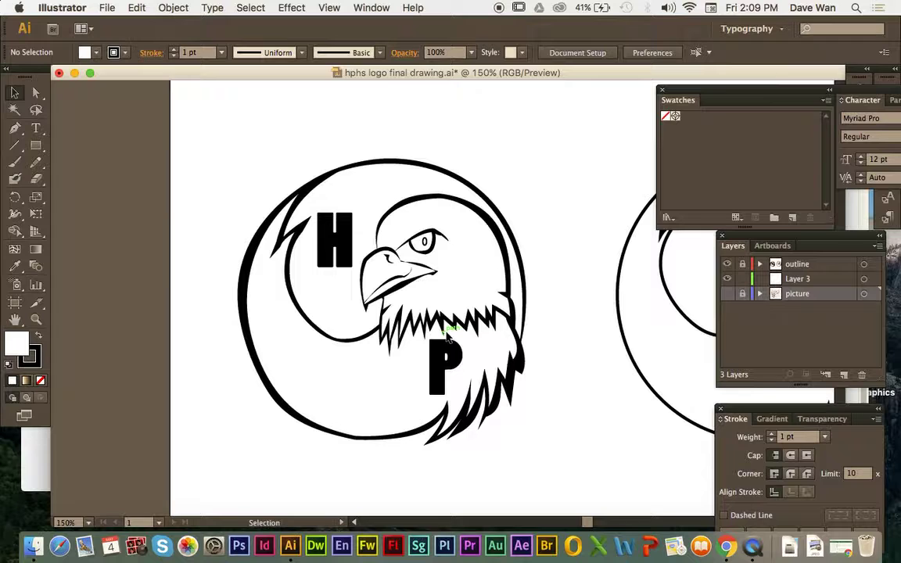
{"action": "double_click", "coordinate": [793, 280]}
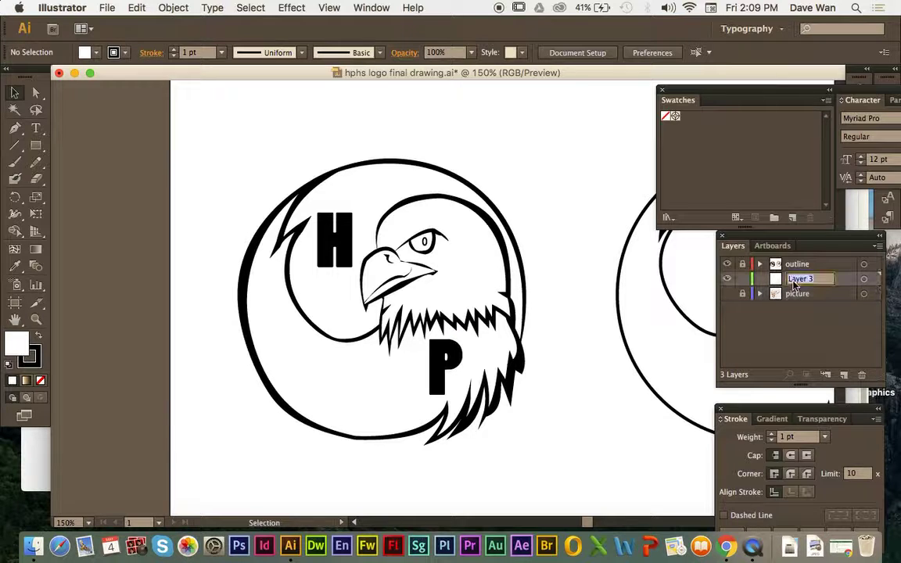
{"action": "type", "text": "color"}
{"action": "key", "text": "Return"}
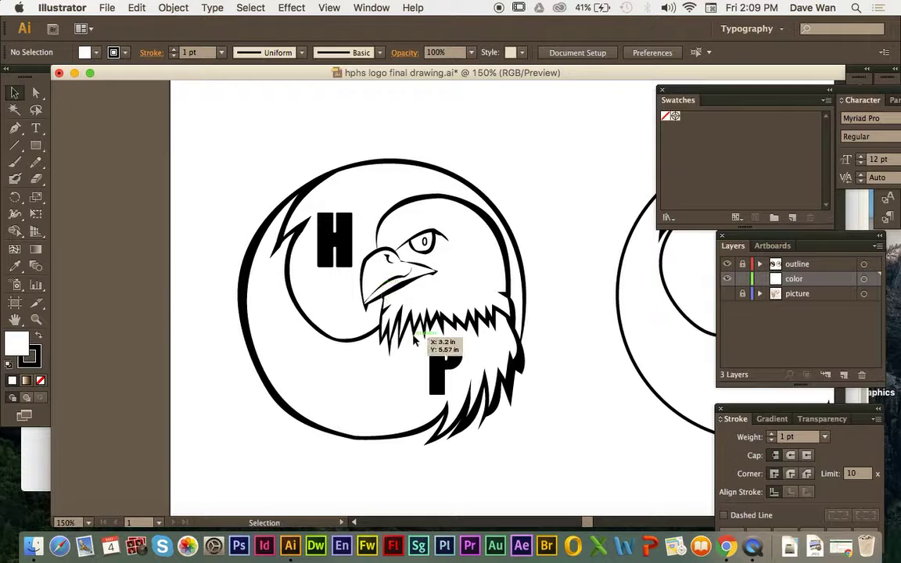
Activate the Pen tool for drawing shapes on the color layer over the left eagle logo
{"action": "key", "text": "super+equal"}
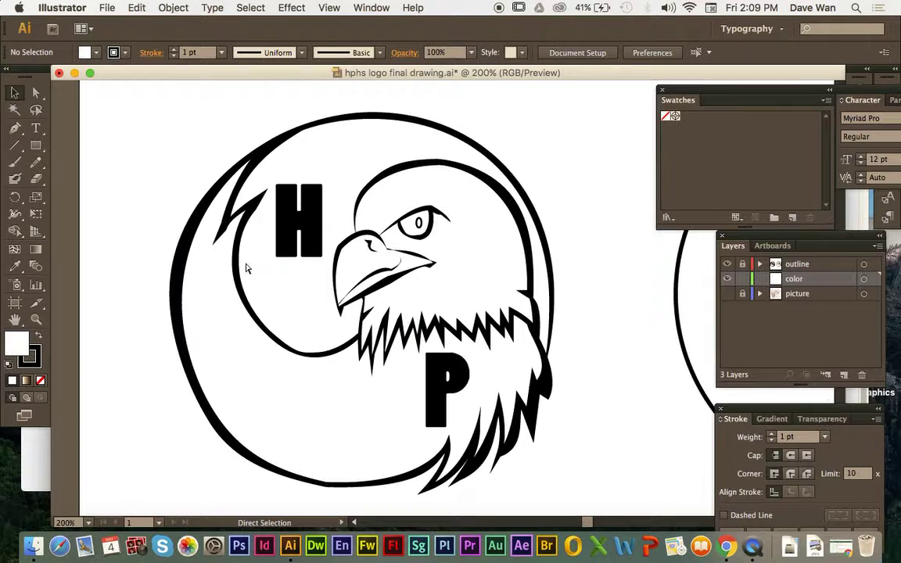
{"action": "key", "text": "super+minus"}
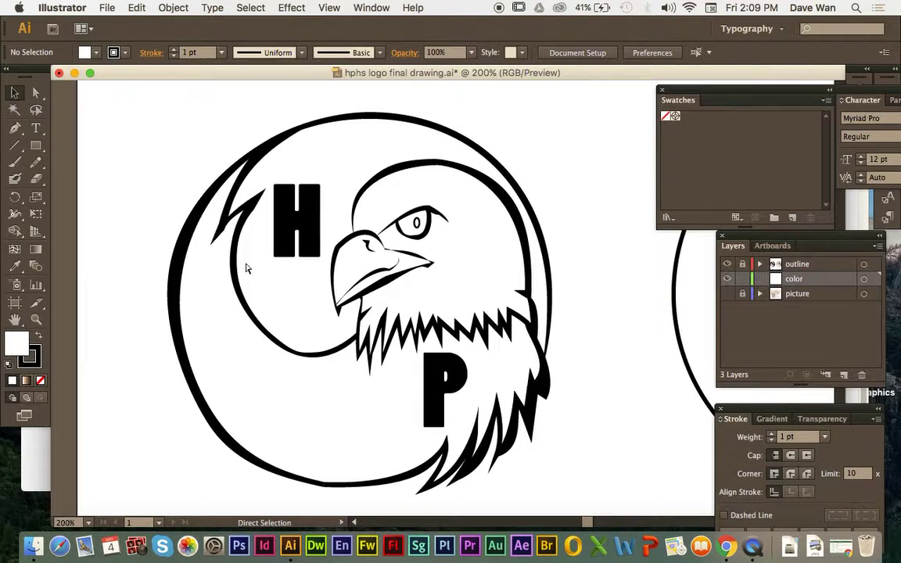
{"action": "left_click", "coordinate": [15, 128]}
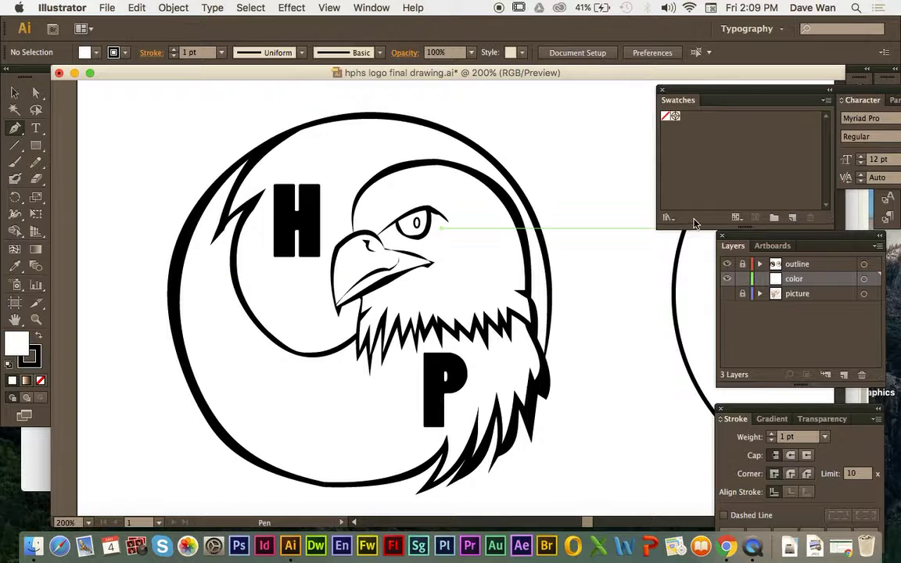
{"action": "left_click", "coordinate": [670, 216]}
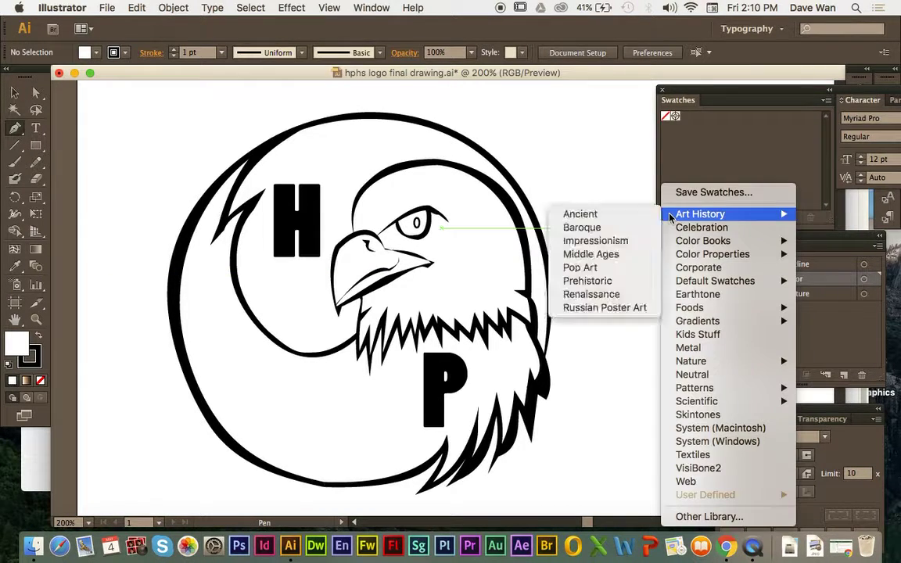
{"action": "left_click", "coordinate": [755, 144]}
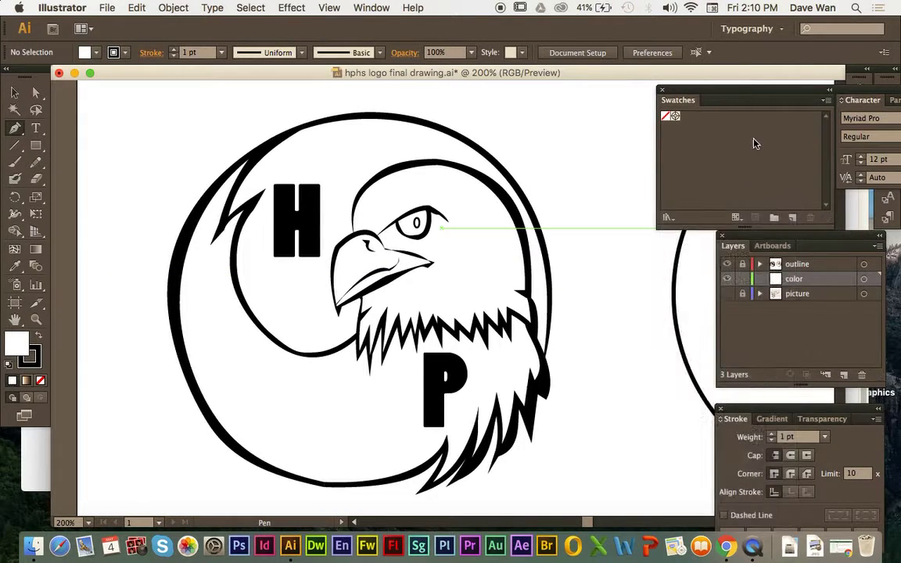
{"action": "left_click", "coordinate": [663, 91]}
{"action": "left_click", "coordinate": [372, 8]}
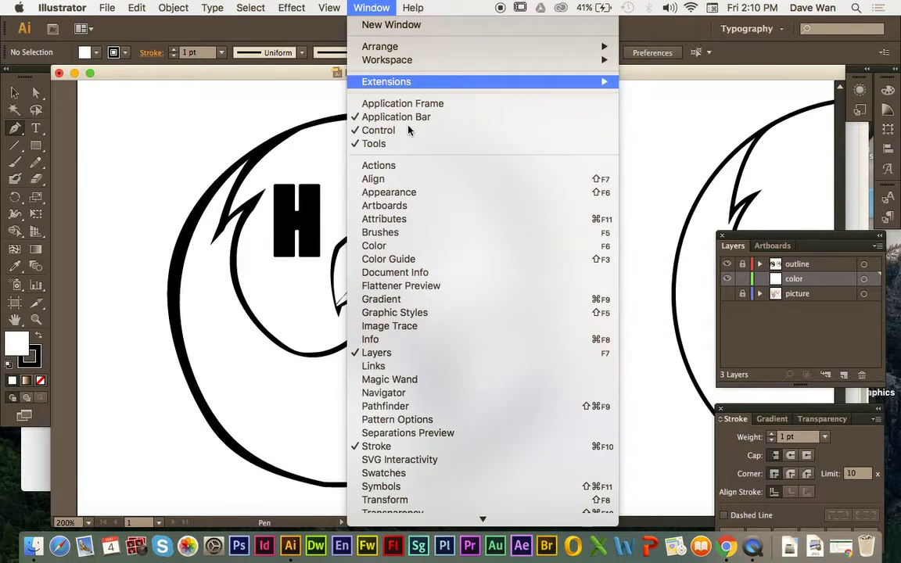
{"action": "left_click", "coordinate": [461, 473]}
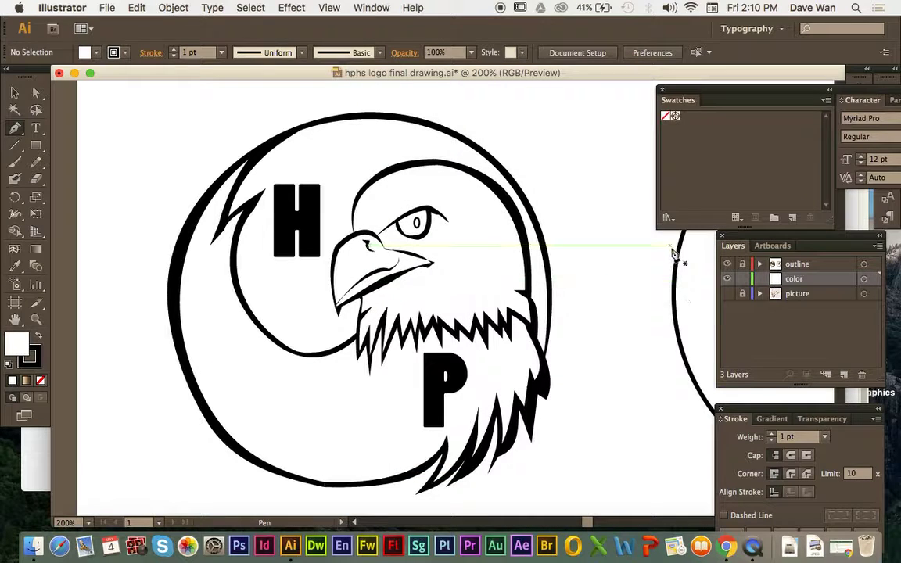
{"action": "left_click", "coordinate": [667, 217]}
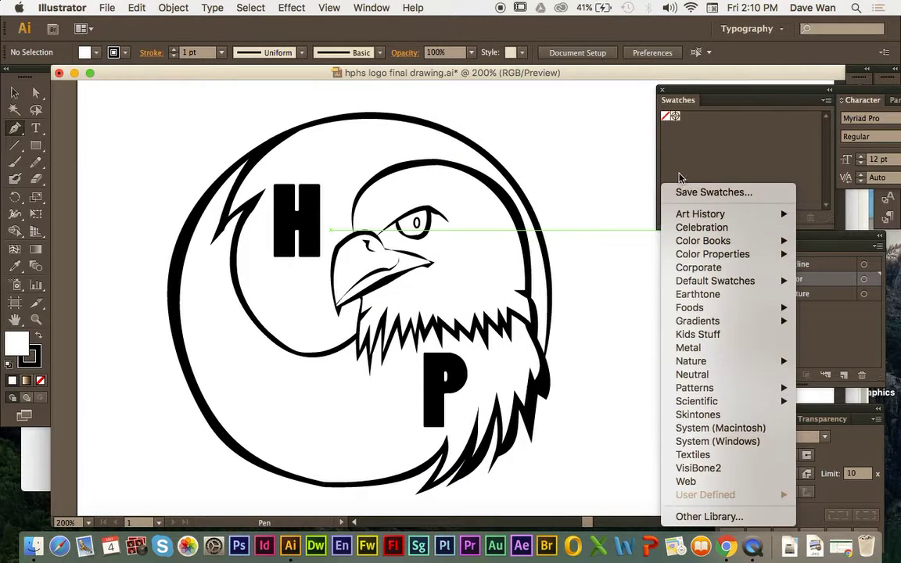
{"action": "left_click", "coordinate": [679, 175]}
Load the default Print swatch library, place it beside the left logo and enlarge it to show all its colors
{"action": "left_click", "coordinate": [669, 218]}
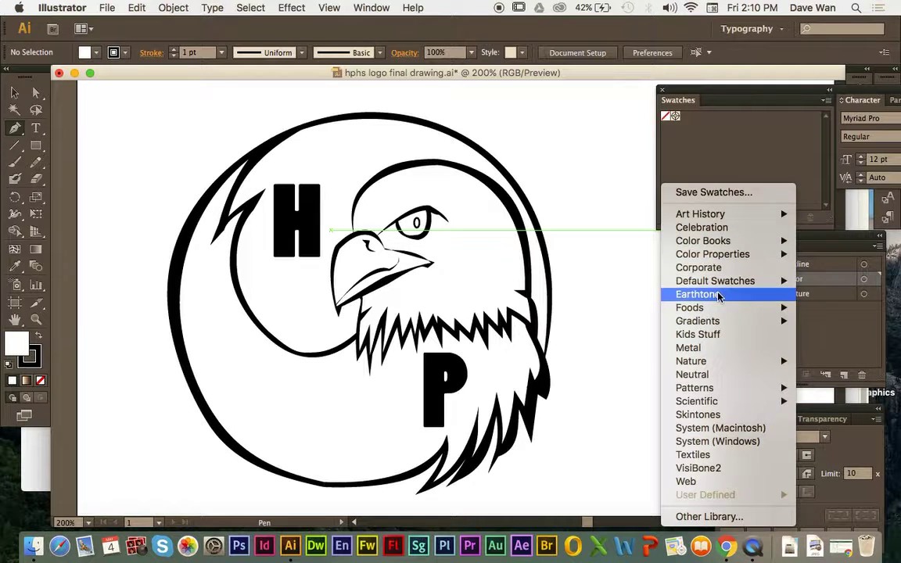
{"action": "mouse_move", "coordinate": [720, 283]}
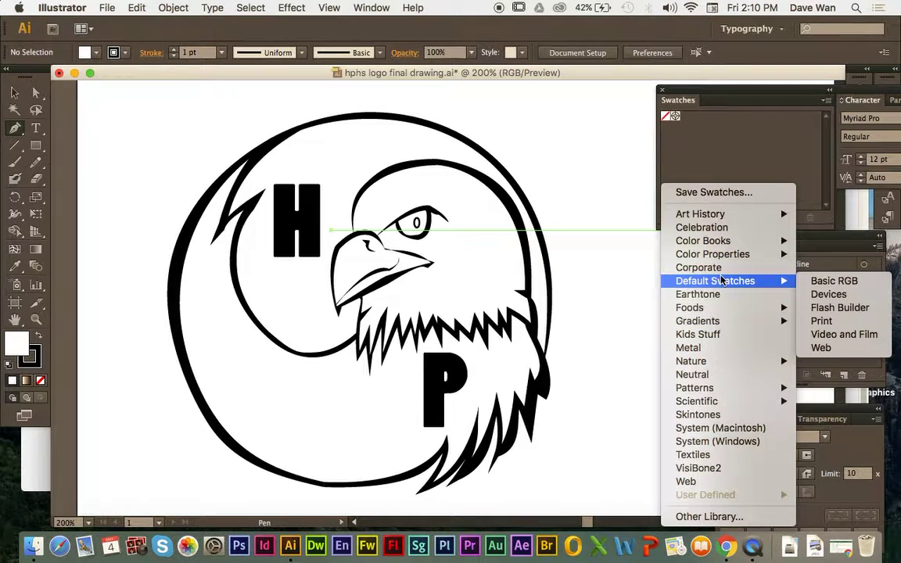
{"action": "left_click", "coordinate": [829, 323]}
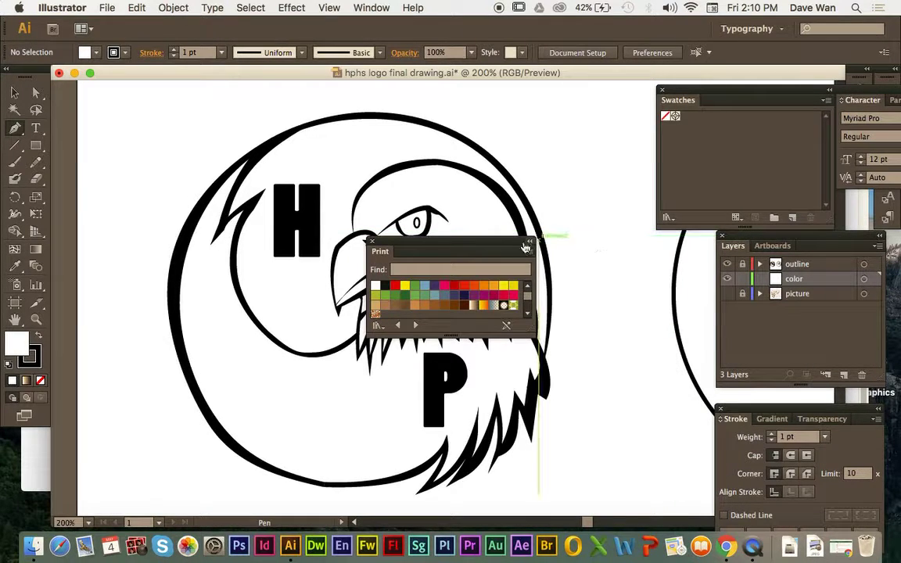
{"action": "left_click_drag", "start_coordinate": [524, 235], "coordinate": [739, 129]}
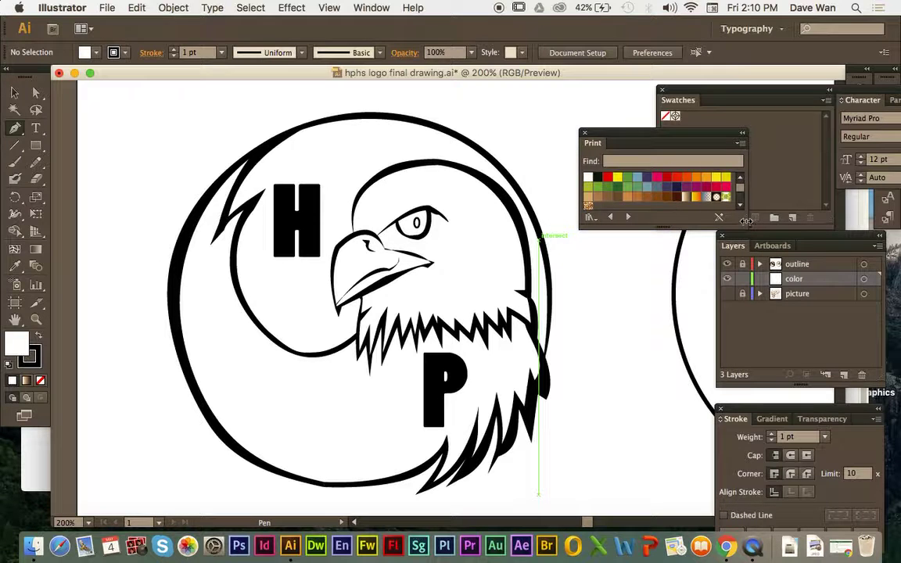
{"action": "left_click_drag", "start_coordinate": [747, 222], "coordinate": [803, 311]}
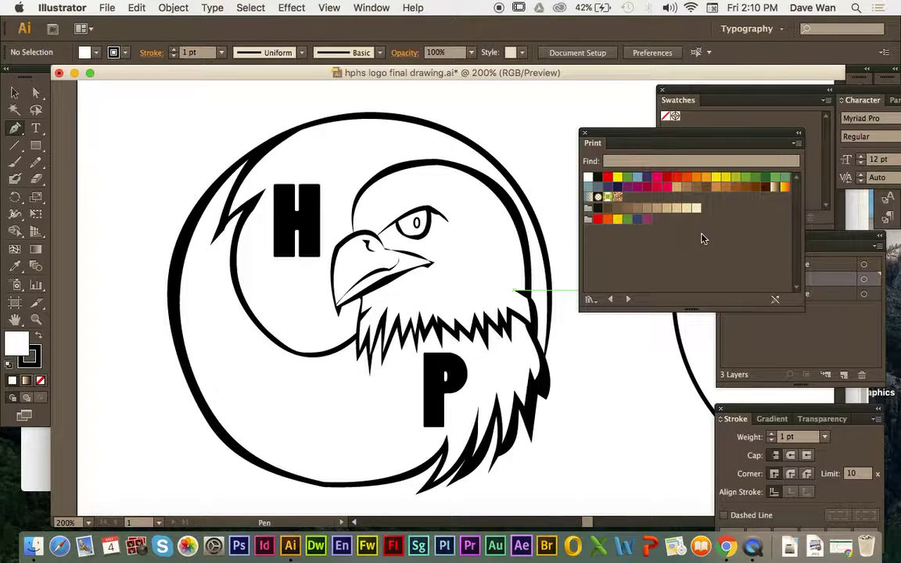
Set the fill to the dark brown swatch next to black in the grouped browns and the stroke to none
{"action": "left_click", "coordinate": [617, 208]}
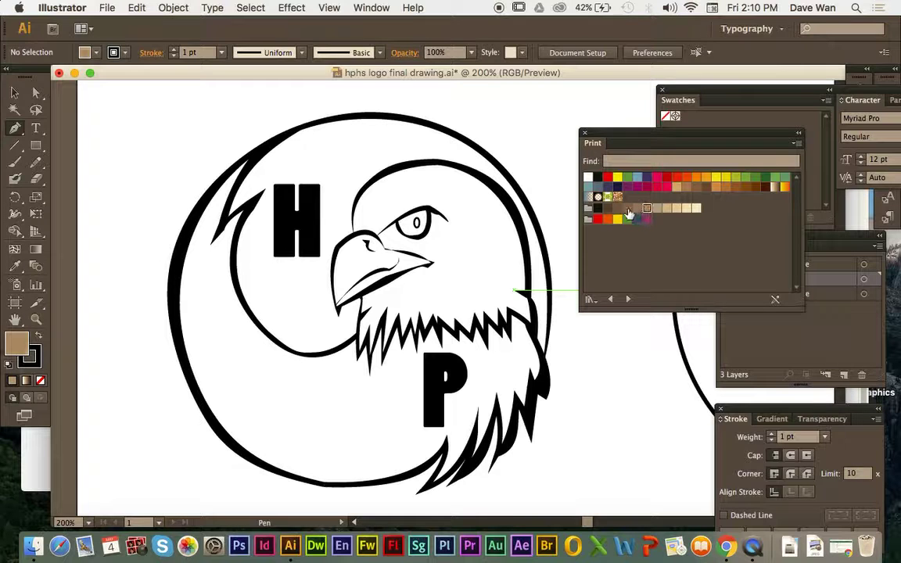
{"action": "left_click", "coordinate": [597, 207]}
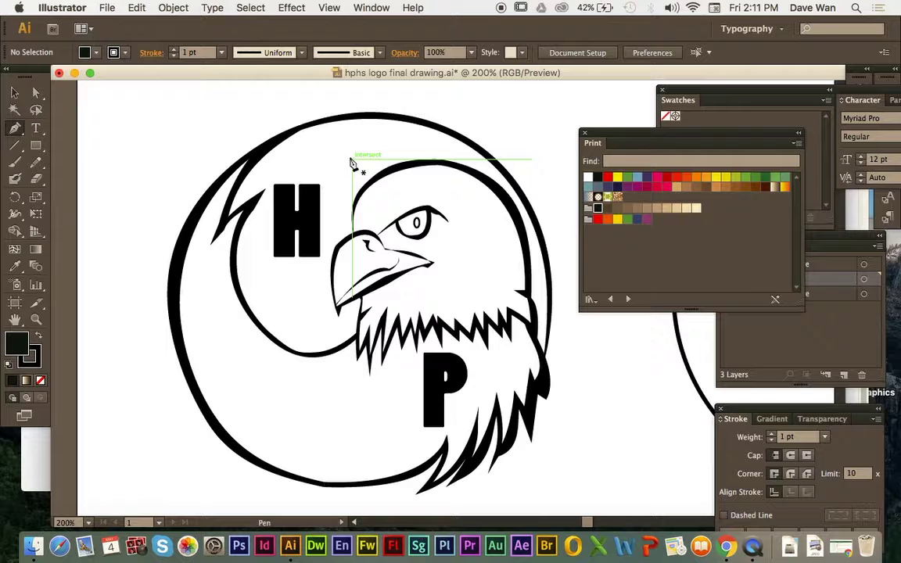
{"action": "left_click", "coordinate": [609, 209]}
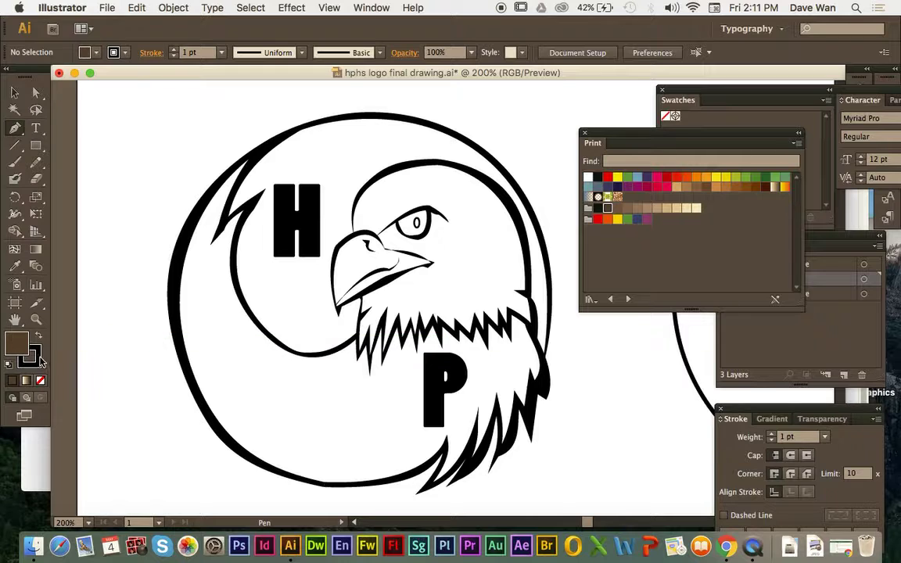
{"action": "left_click", "coordinate": [40, 381]}
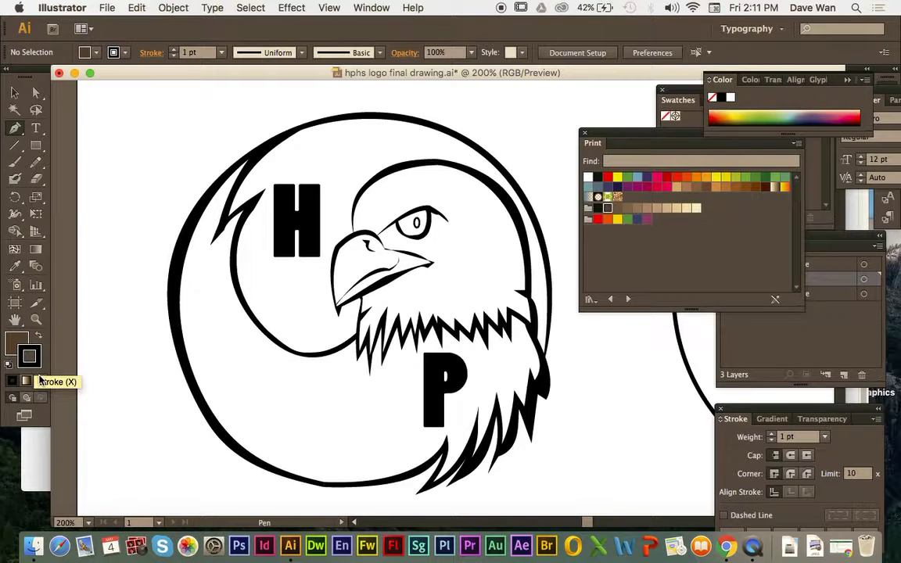
{"action": "left_click", "coordinate": [41, 381]}
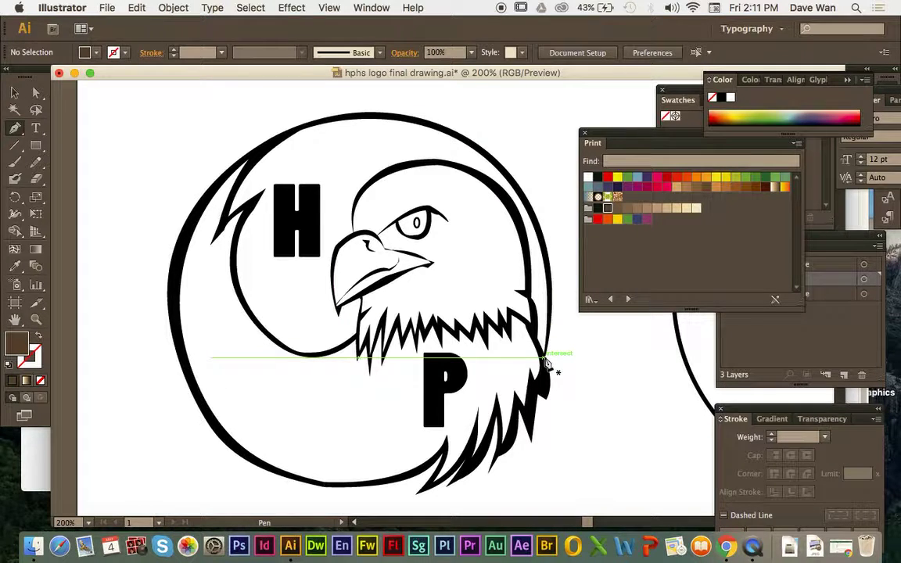
Trace the brown shape's outer edge with curved Pen segments from the back of the eagle's neck over the circle's top to the left feather notch
{"action": "left_click", "coordinate": [545, 359]}
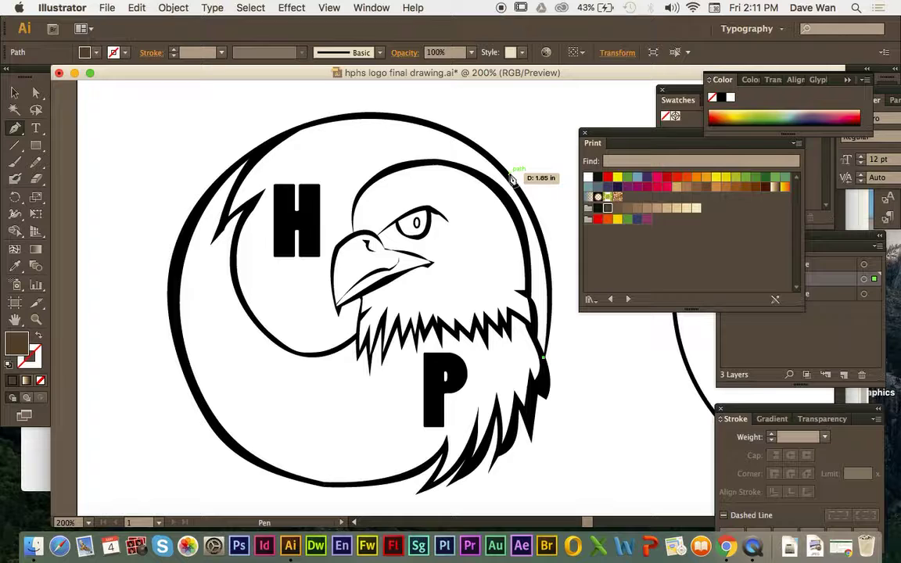
{"action": "left_click_drag", "start_coordinate": [512, 180], "coordinate": [447, 98]}
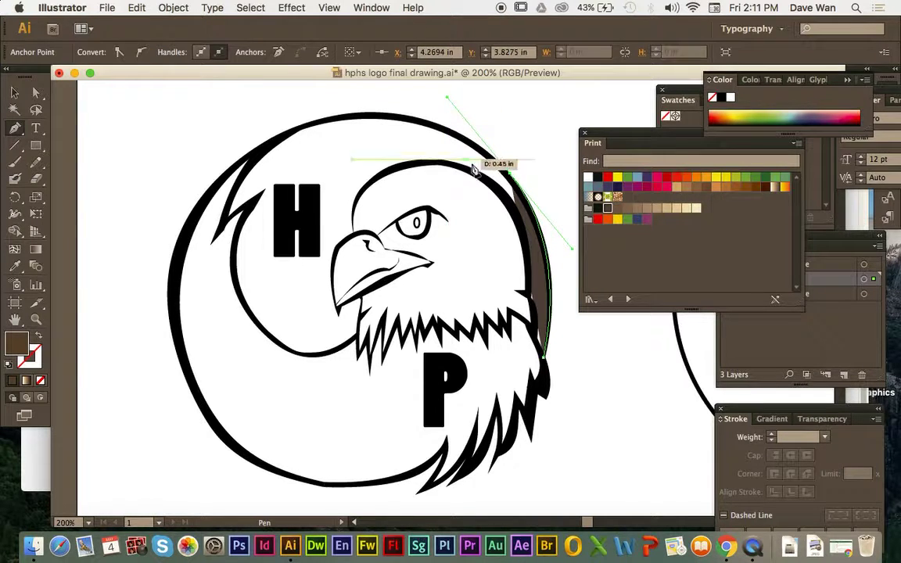
{"action": "left_click", "coordinate": [510, 177]}
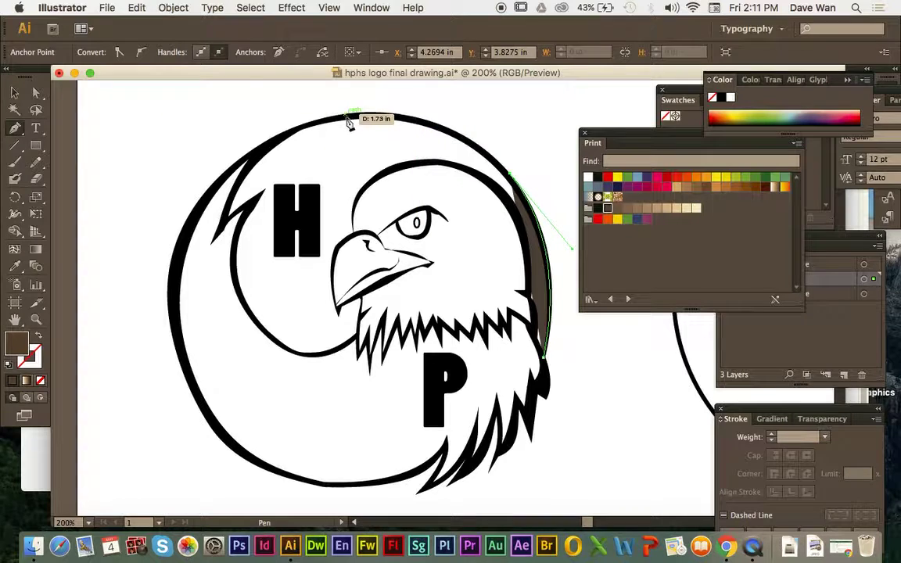
{"action": "left_click_drag", "start_coordinate": [345, 118], "coordinate": [237, 120]}
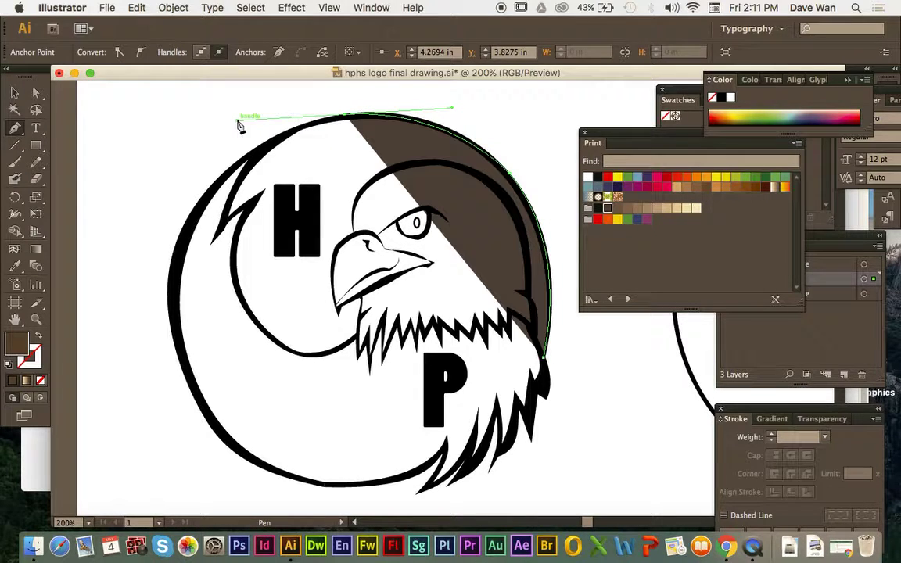
{"action": "left_click", "coordinate": [344, 118]}
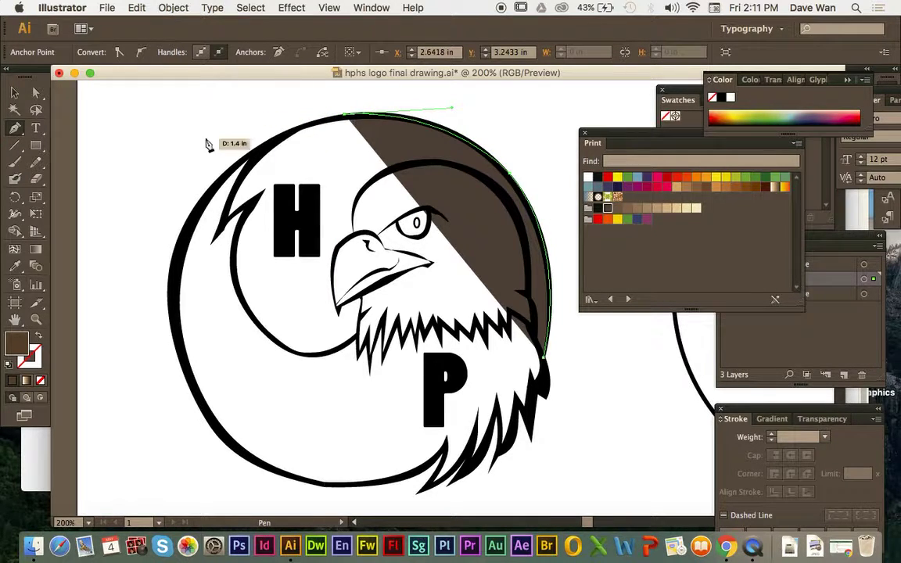
{"action": "left_click_drag", "start_coordinate": [220, 234], "coordinate": [188, 319]}
{"action": "left_click", "coordinate": [222, 225]}
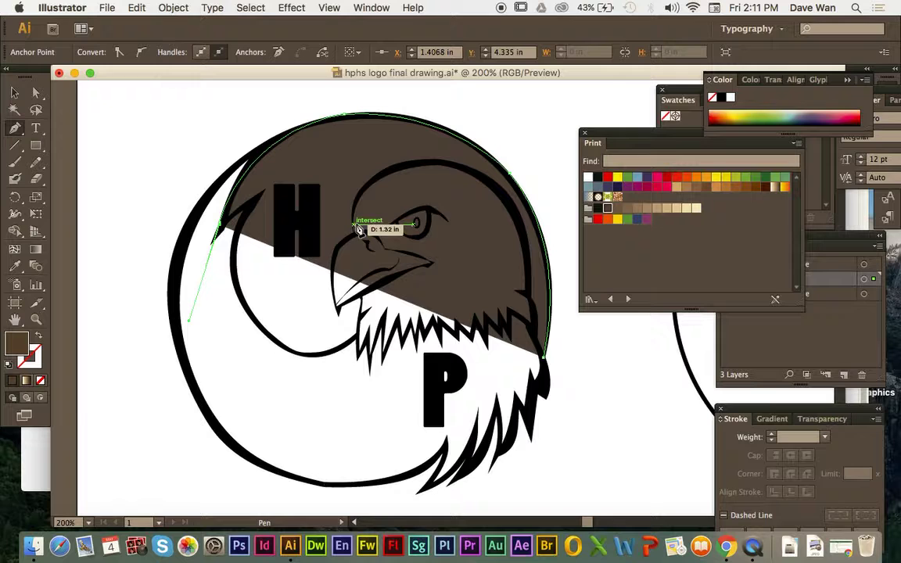
Continue the brown path through the feather notch and around the inner curve below the H to the front of the eagle's neck
{"action": "left_click_drag", "start_coordinate": [220, 235], "coordinate": [261, 365]}
{"action": "left_click", "coordinate": [239, 301]}
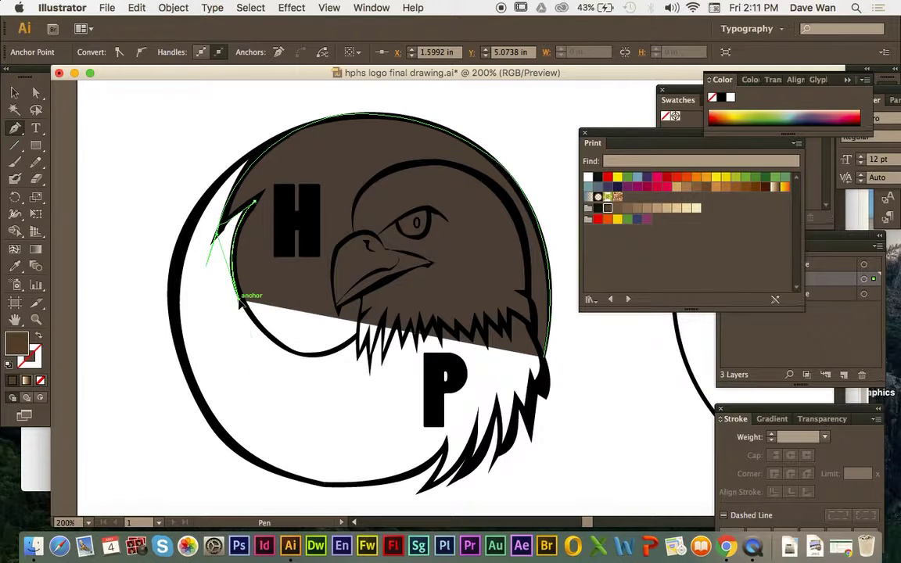
{"action": "left_click_drag", "start_coordinate": [347, 346], "coordinate": [414, 306]}
{"action": "left_click", "coordinate": [349, 346]}
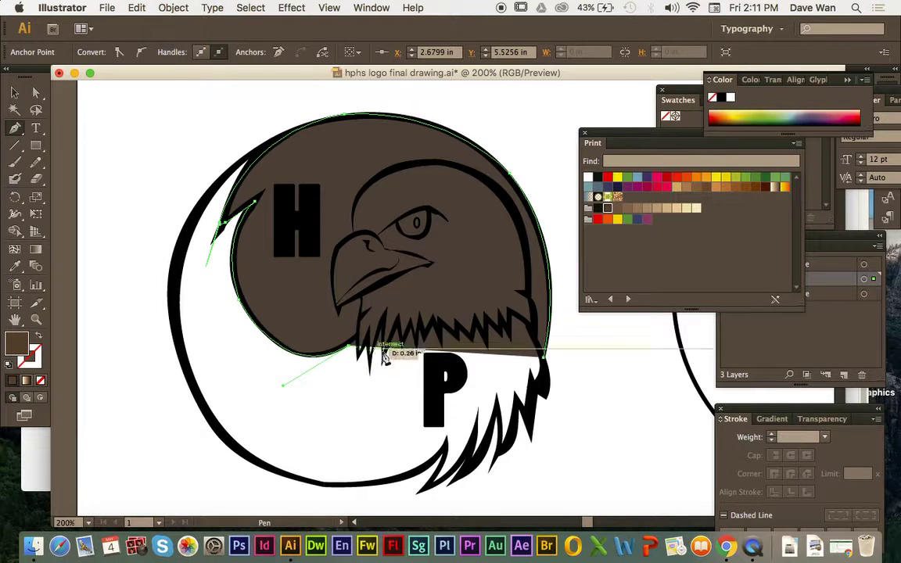
Extend the brown path across the front neck feathers, up the throat and around the beak to where it meets the forehead
{"action": "left_click", "coordinate": [386, 353]}
{"action": "left_click", "coordinate": [403, 323]}
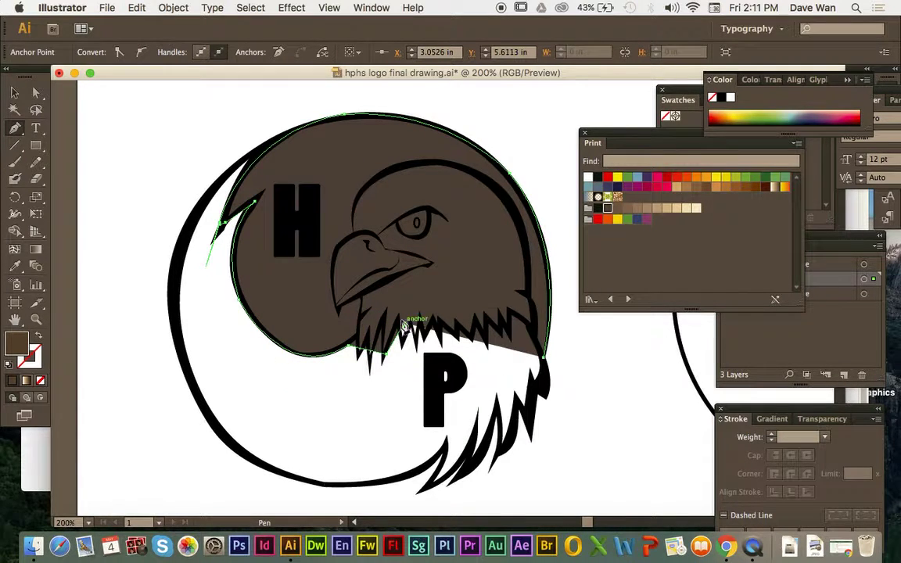
{"action": "left_click", "coordinate": [356, 335]}
{"action": "left_click_drag", "start_coordinate": [361, 294], "coordinate": [360, 272]}
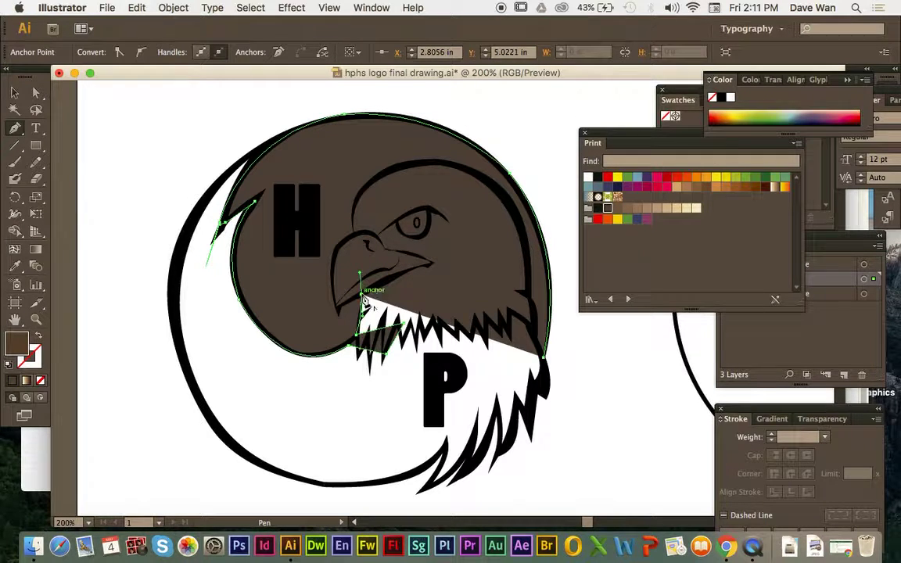
{"action": "left_click", "coordinate": [362, 295]}
{"action": "left_click_drag", "start_coordinate": [341, 313], "coordinate": [389, 229]}
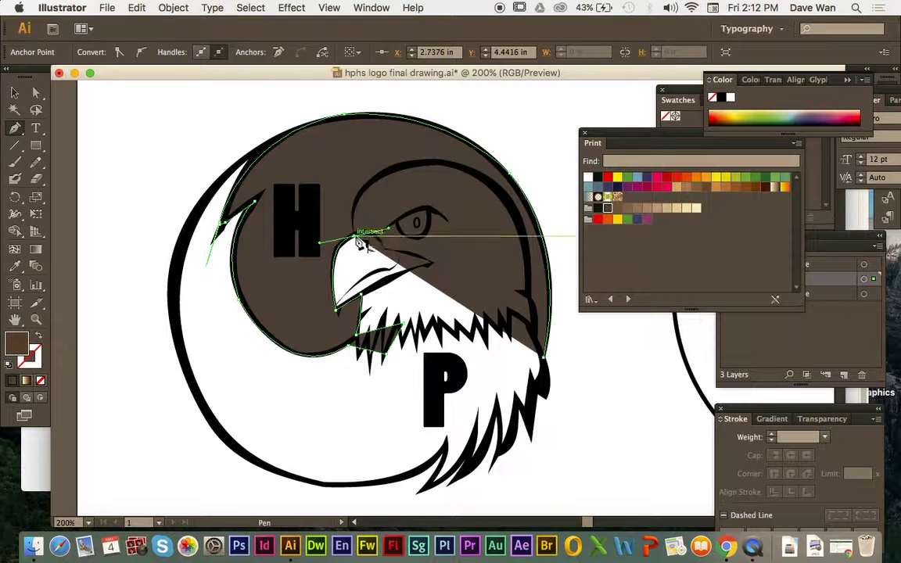
{"action": "left_click", "coordinate": [355, 236]}
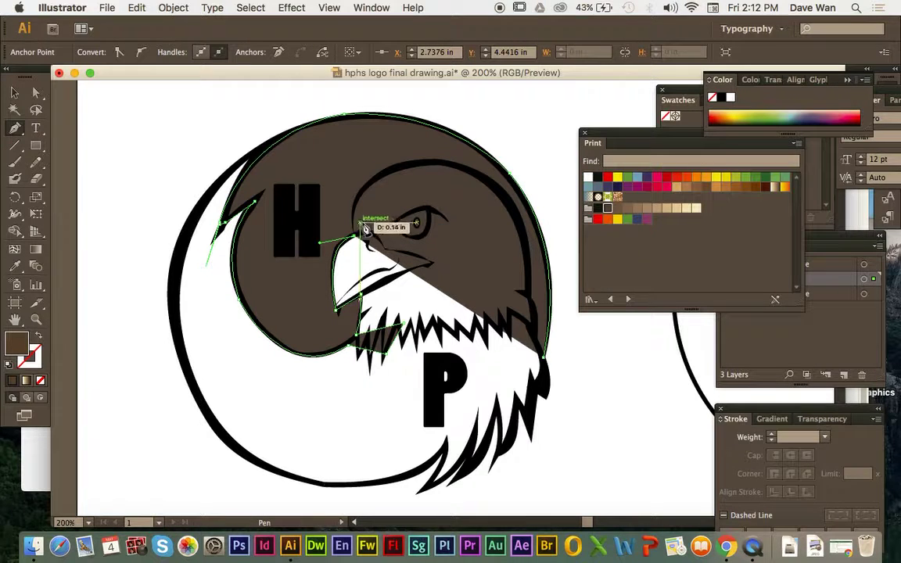
Trace the brown path over the eagle's head and down the back of the neck, closing it at its starting point
{"action": "left_click_drag", "start_coordinate": [413, 164], "coordinate": [487, 148]}
{"action": "left_click", "coordinate": [414, 165]}
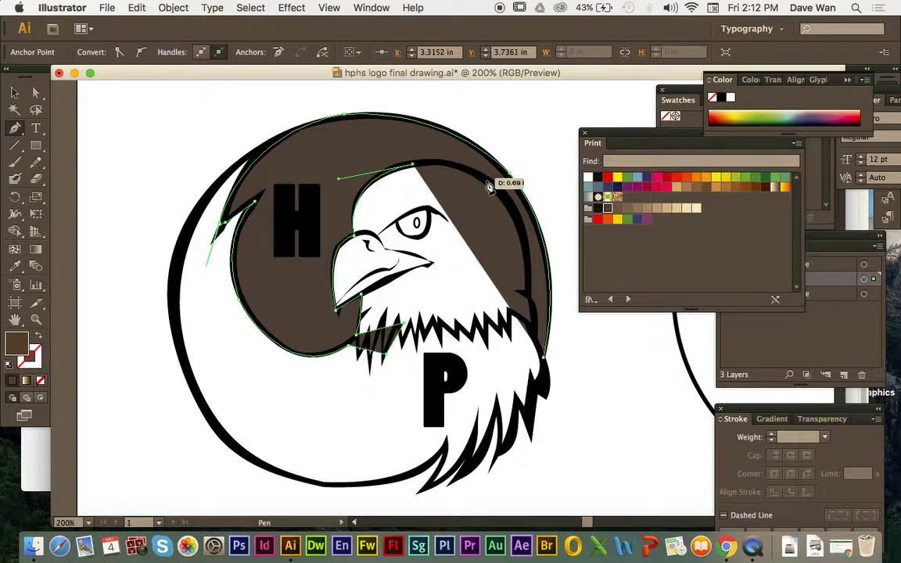
{"action": "left_click_drag", "start_coordinate": [514, 215], "coordinate": [540, 279]}
{"action": "left_click", "coordinate": [514, 223]}
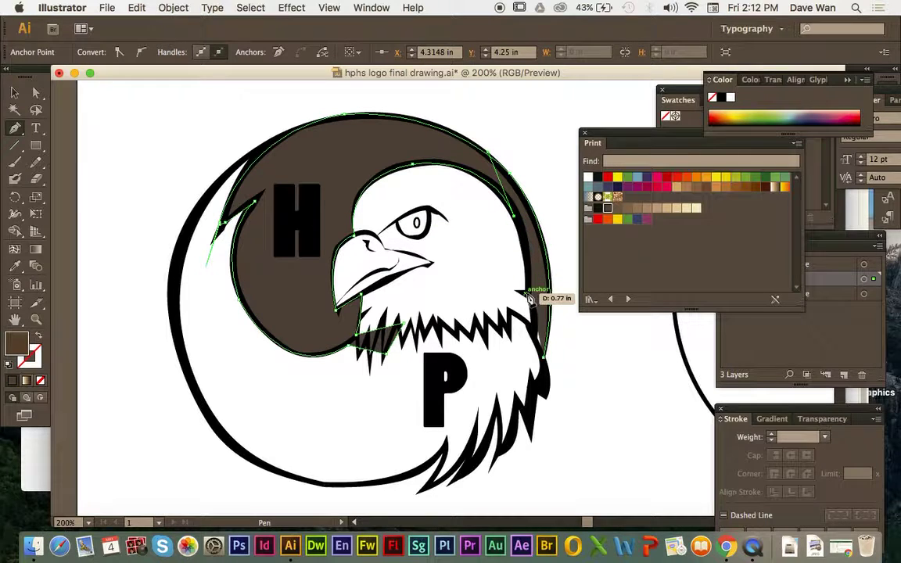
{"action": "left_click", "coordinate": [525, 295]}
{"action": "left_click_drag", "start_coordinate": [516, 319], "coordinate": [545, 357]}
{"action": "left_click", "coordinate": [525, 294]}
{"action": "left_click", "coordinate": [532, 335]}
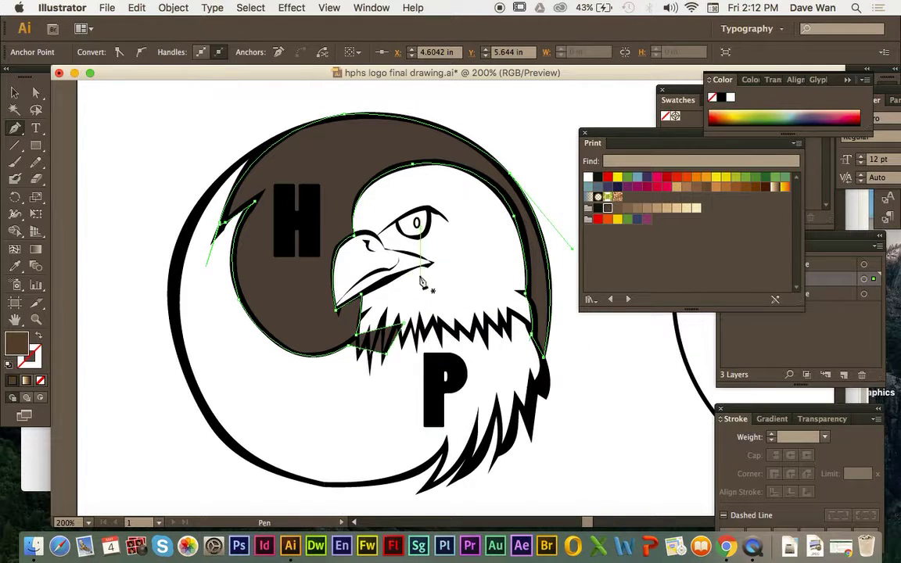
Shorten the overlong direction handle of the anchor at the left feather notch so the brown fill stays within the black outline
{"action": "left_click", "coordinate": [36, 92]}
{"action": "left_click", "coordinate": [119, 157]}
{"action": "left_click", "coordinate": [398, 348]}
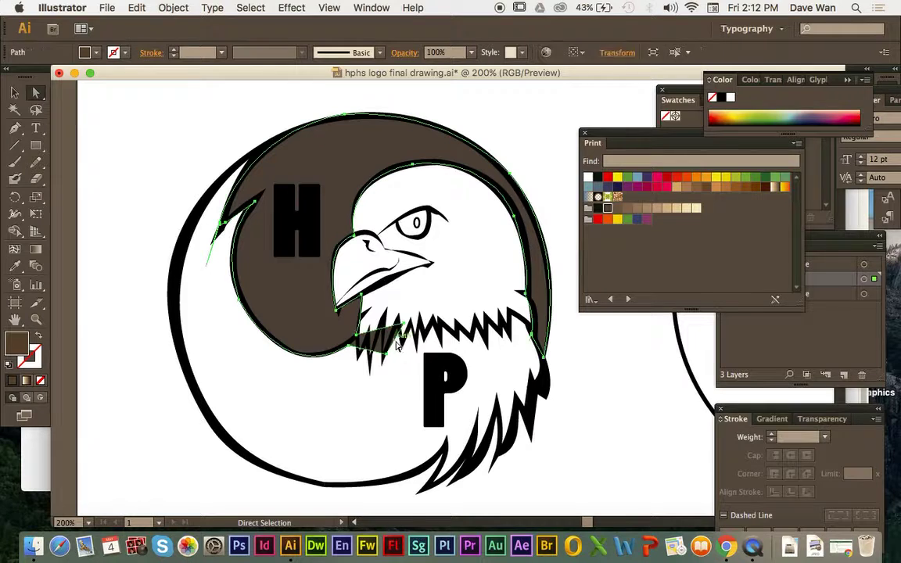
{"action": "left_click", "coordinate": [216, 278]}
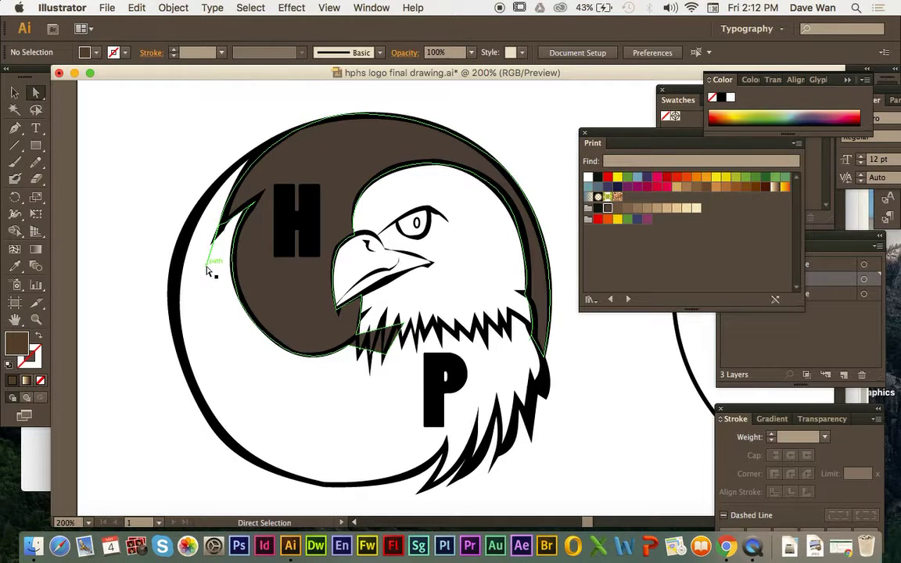
{"action": "left_click", "coordinate": [208, 266]}
{"action": "left_click", "coordinate": [208, 312]}
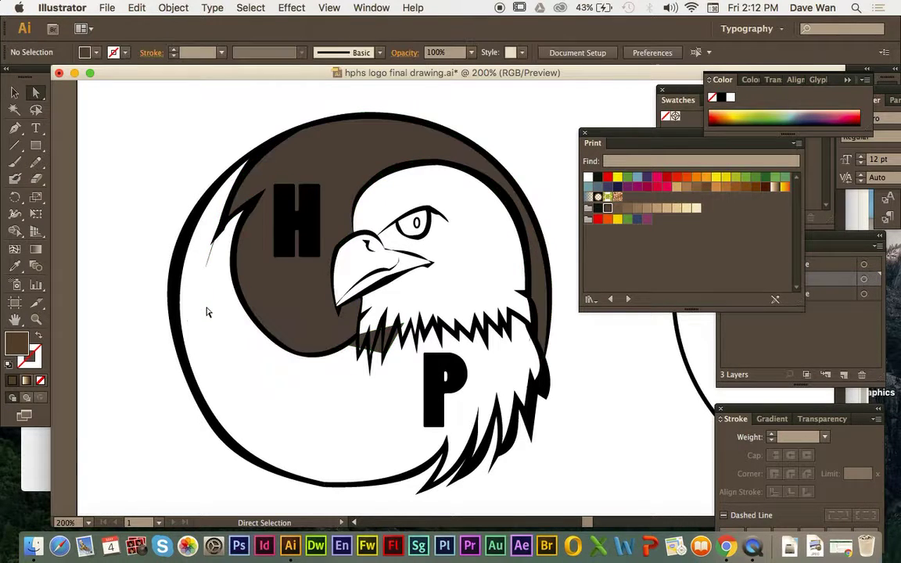
{"action": "left_click", "coordinate": [385, 348]}
{"action": "key", "text": "super+equal"}
{"action": "key", "text": "super+equal"}
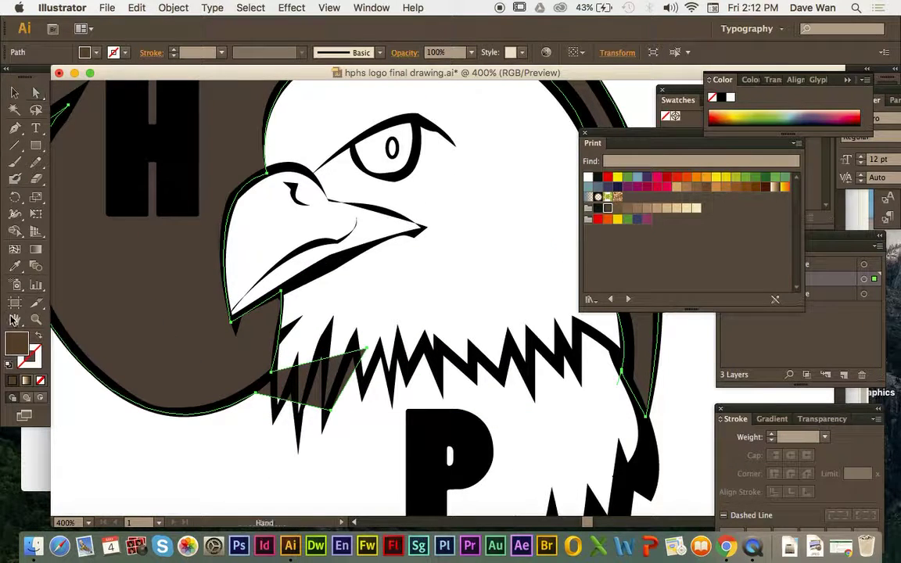
{"action": "left_click_drag", "start_coordinate": [105, 312], "coordinate": [279, 324]}
{"action": "left_click", "coordinate": [33, 95]}
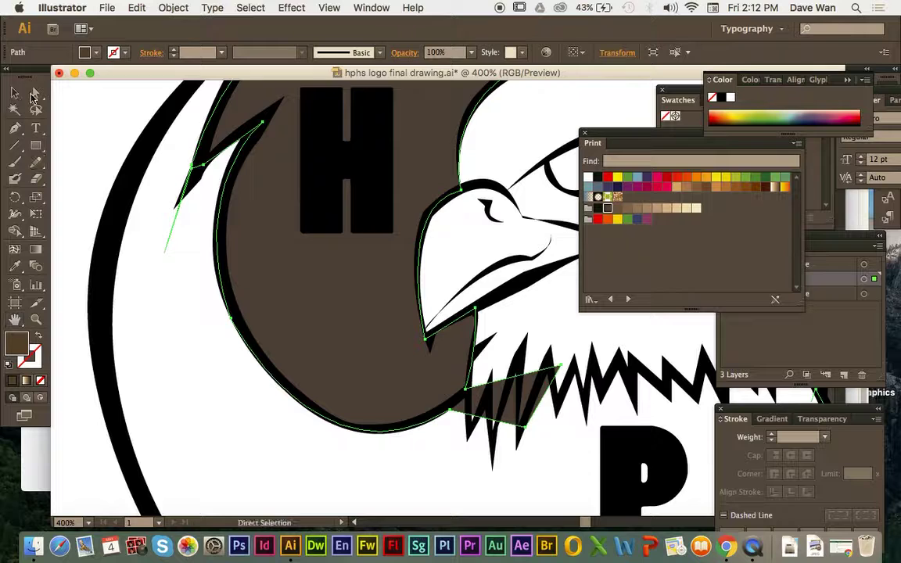
{"action": "left_click", "coordinate": [129, 244]}
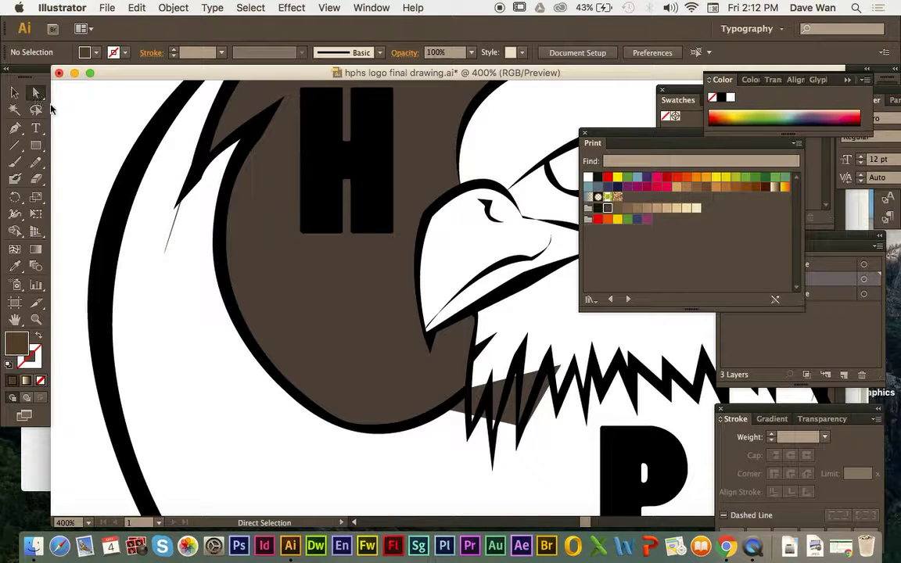
{"action": "left_click", "coordinate": [205, 160]}
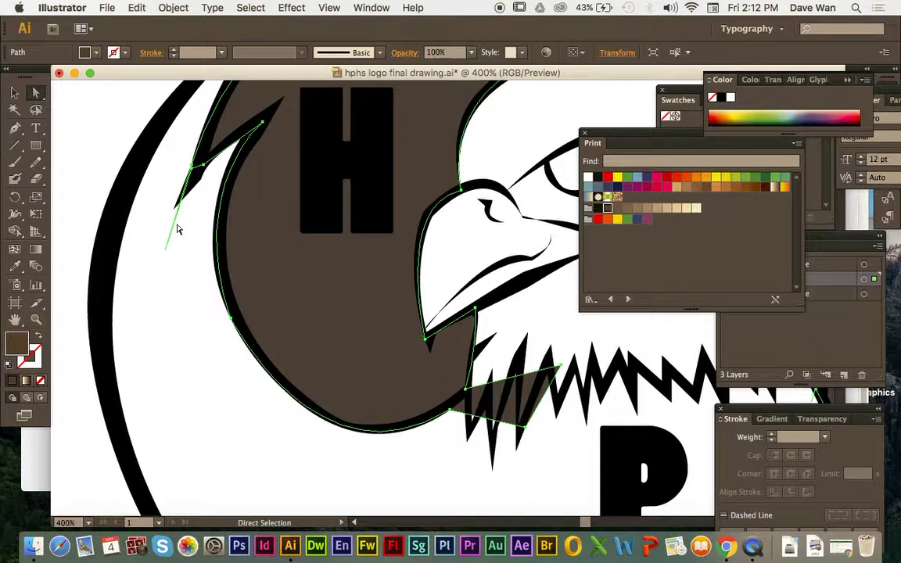
{"action": "left_click", "coordinate": [191, 167]}
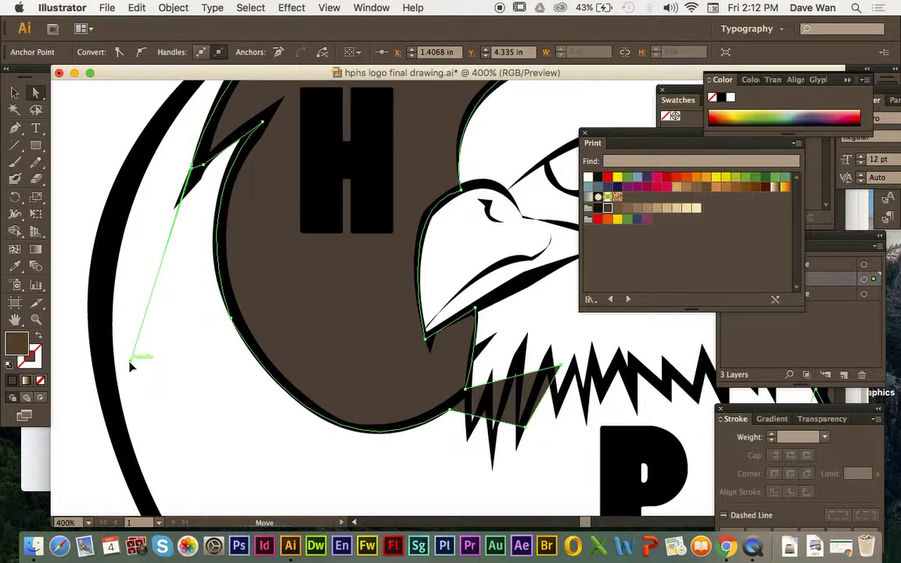
{"action": "left_click_drag", "start_coordinate": [130, 365], "coordinate": [188, 196]}
{"action": "key", "text": "super+minus"}
{"action": "key", "text": "super+minus"}
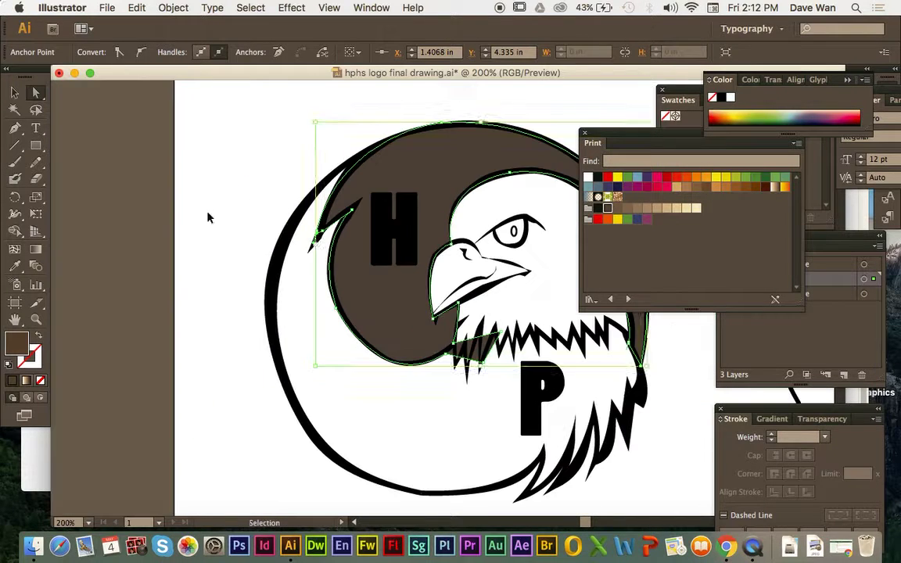
{"action": "left_click", "coordinate": [251, 261]}
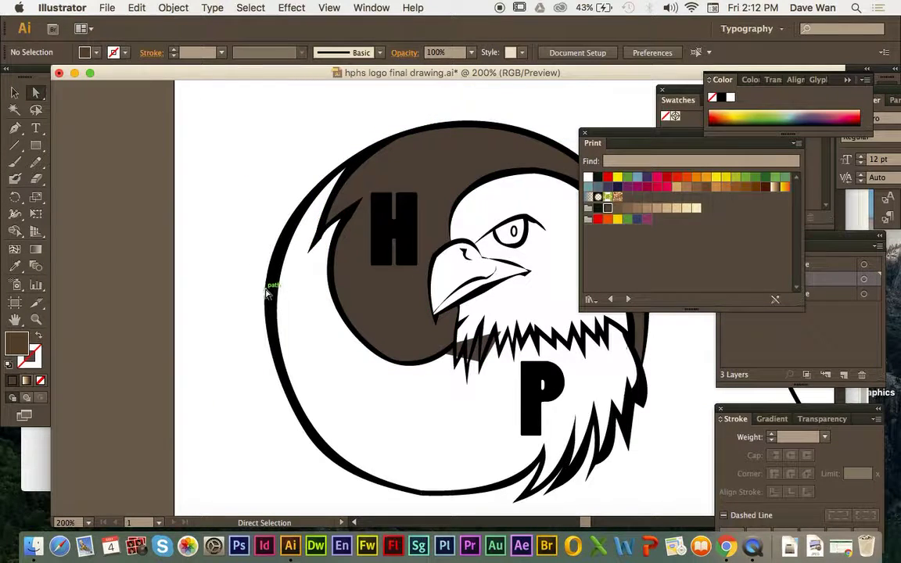
Delete the two stray anchor points of the brown shape that overlap the front neck feathers
{"action": "key", "text": "super+equal"}
{"action": "key", "text": "super+equal"}
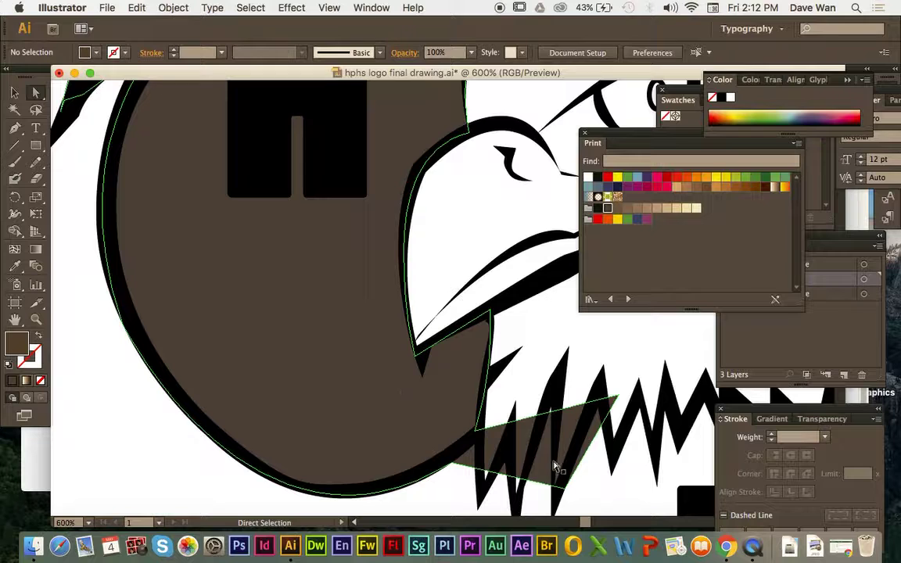
{"action": "left_click", "coordinate": [14, 319]}
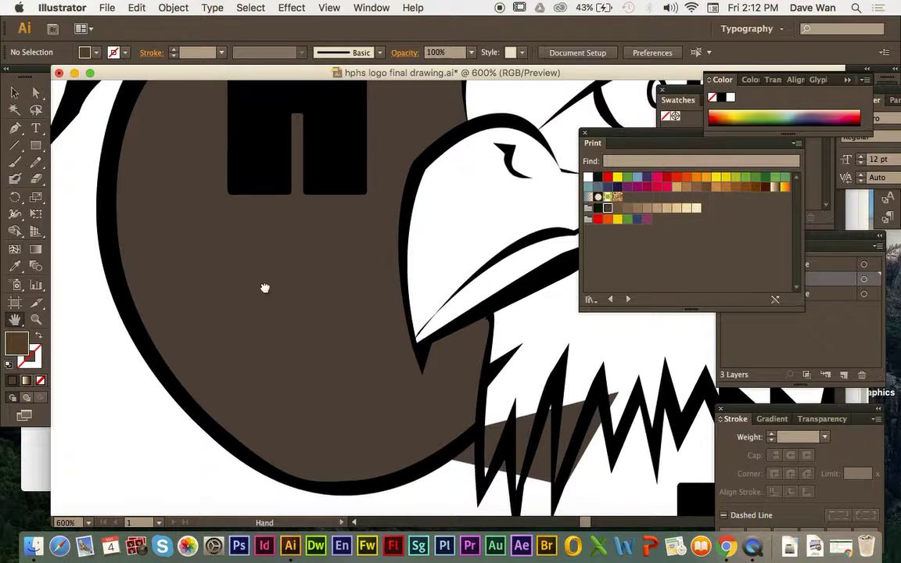
{"action": "left_click_drag", "start_coordinate": [264, 288], "coordinate": [96, 159]}
{"action": "left_click", "coordinate": [35, 94]}
{"action": "left_click", "coordinate": [378, 322]}
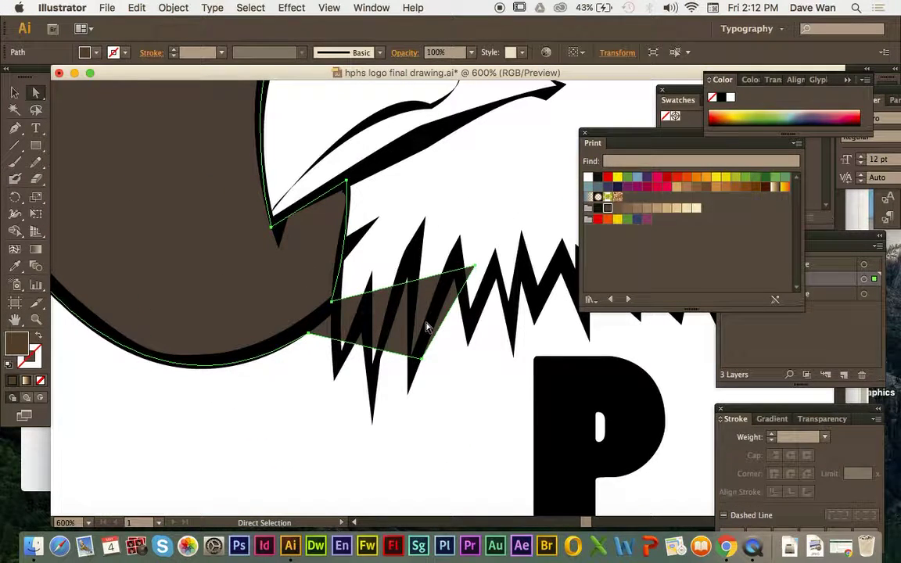
{"action": "left_click", "coordinate": [475, 269]}
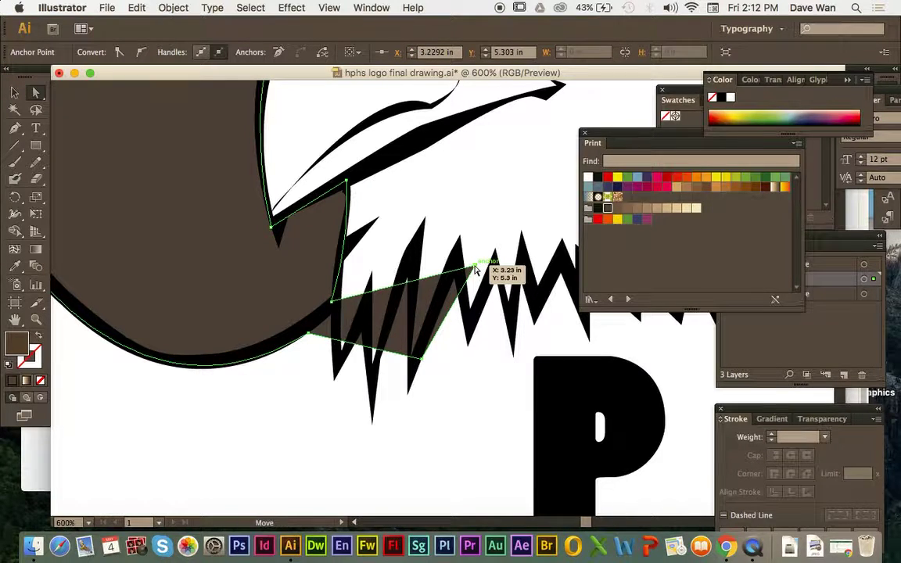
{"action": "key", "text": "Delete"}
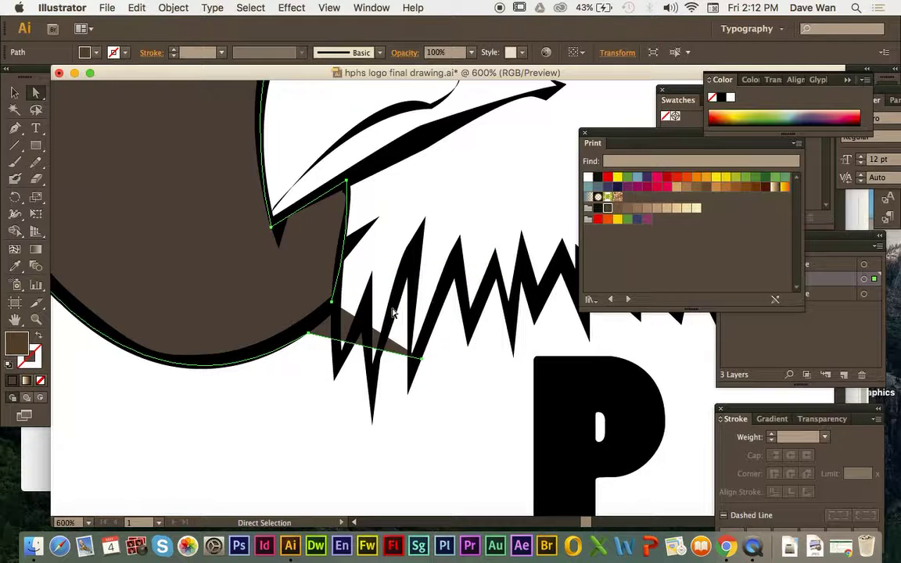
{"action": "left_click", "coordinate": [421, 359]}
{"action": "key", "text": "Delete"}
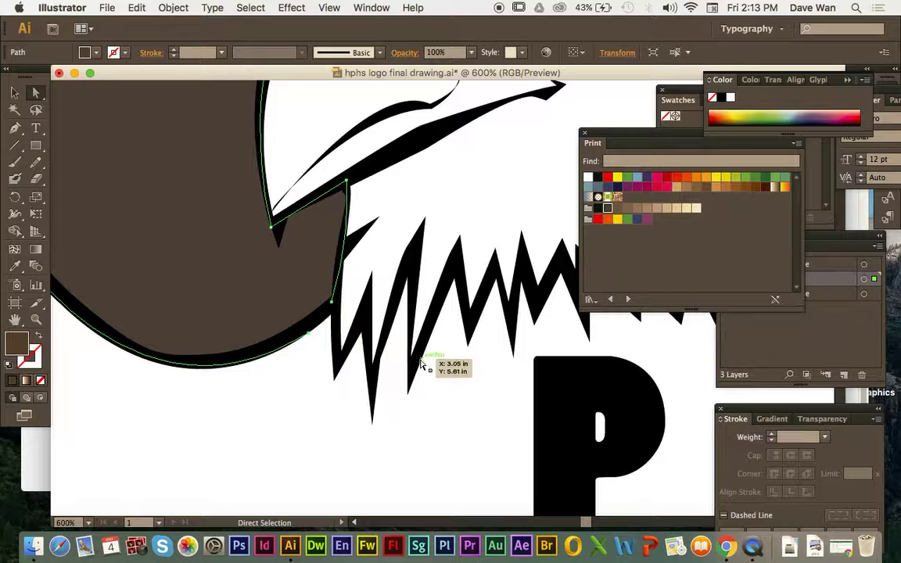
Close the brown shape's gap at the front of the neck by joining its two open endpoints with the Pen tool
{"action": "left_click", "coordinate": [16, 130]}
{"action": "left_click", "coordinate": [313, 333]}
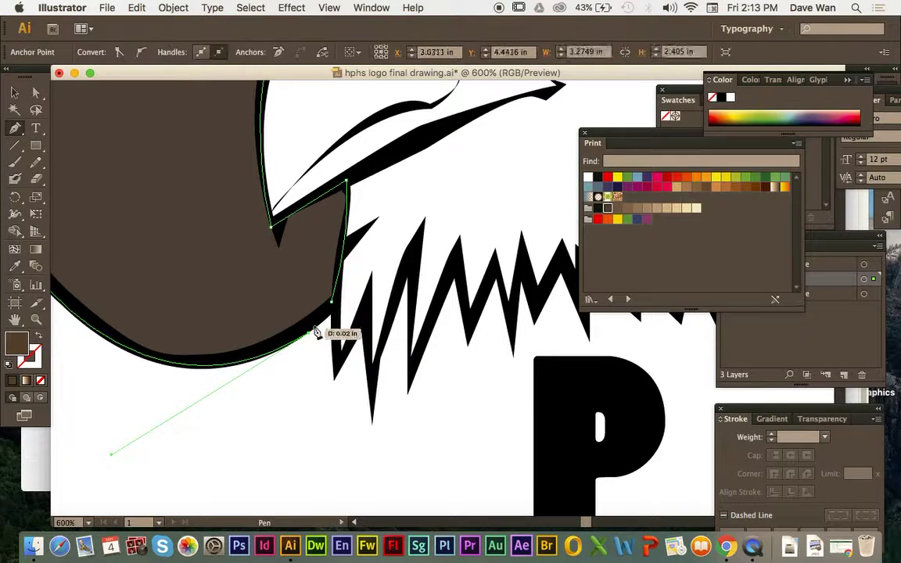
{"action": "left_click", "coordinate": [330, 303]}
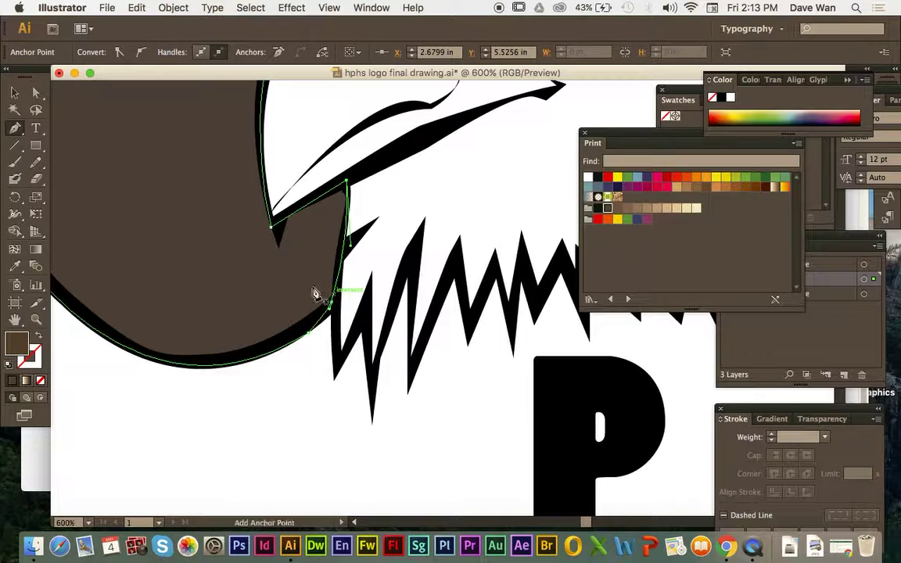
{"action": "key", "text": "v"}
{"action": "left_click", "coordinate": [372, 191]}
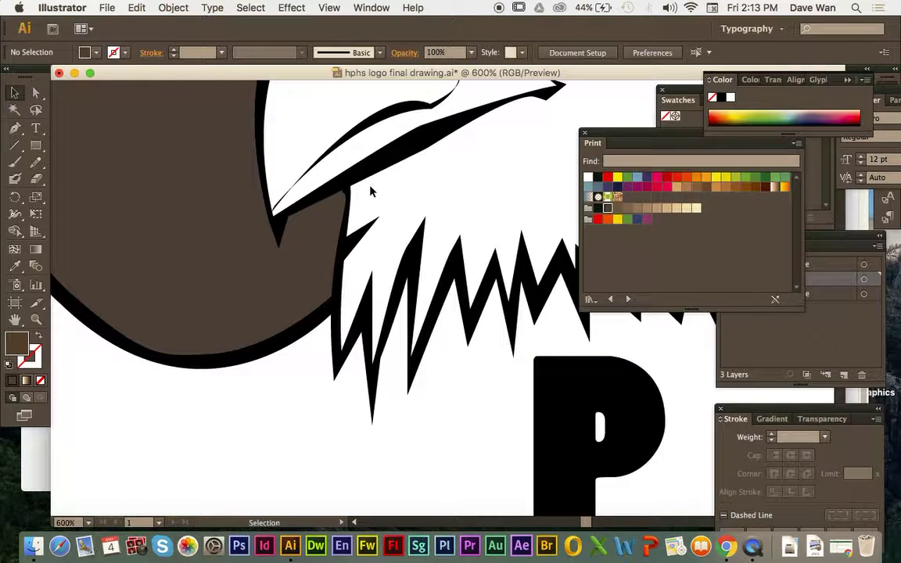
{"action": "key", "text": "super+minus"}
{"action": "key", "text": "super+minus"}
{"action": "key", "text": "super+minus"}
{"action": "key", "text": "super+minus"}
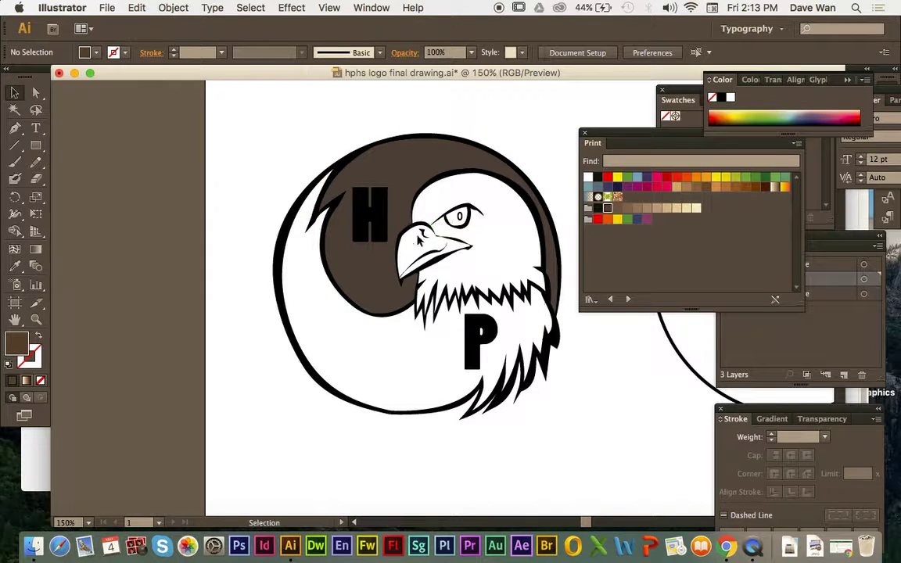
Change the fill of the letter H in the outline layer to white
{"action": "left_click", "coordinate": [374, 217]}
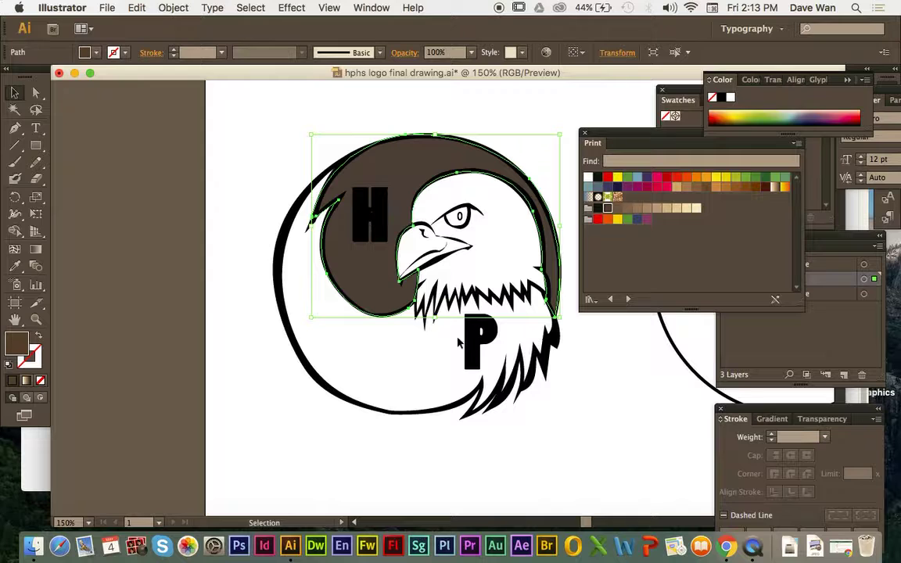
{"action": "left_click", "coordinate": [427, 361]}
{"action": "left_click", "coordinate": [830, 299]}
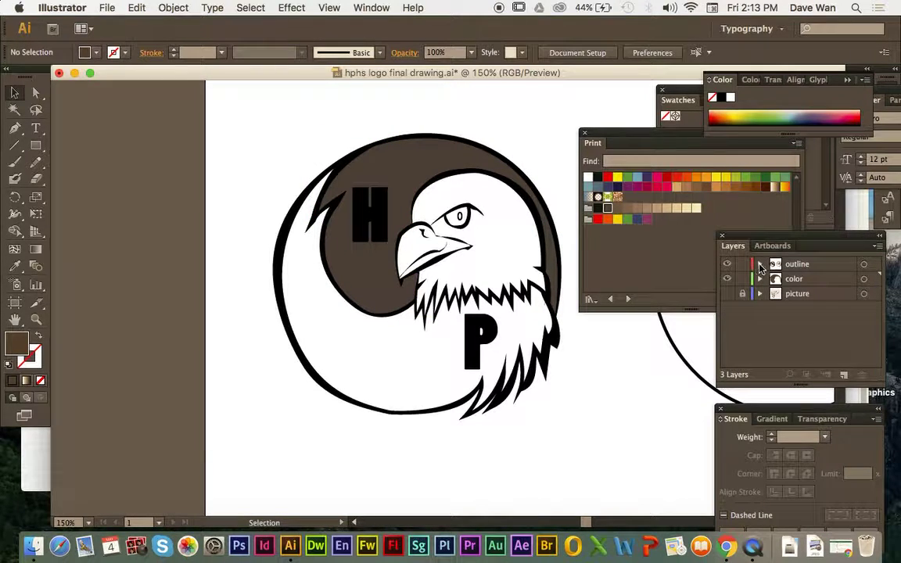
{"action": "left_click", "coordinate": [760, 268]}
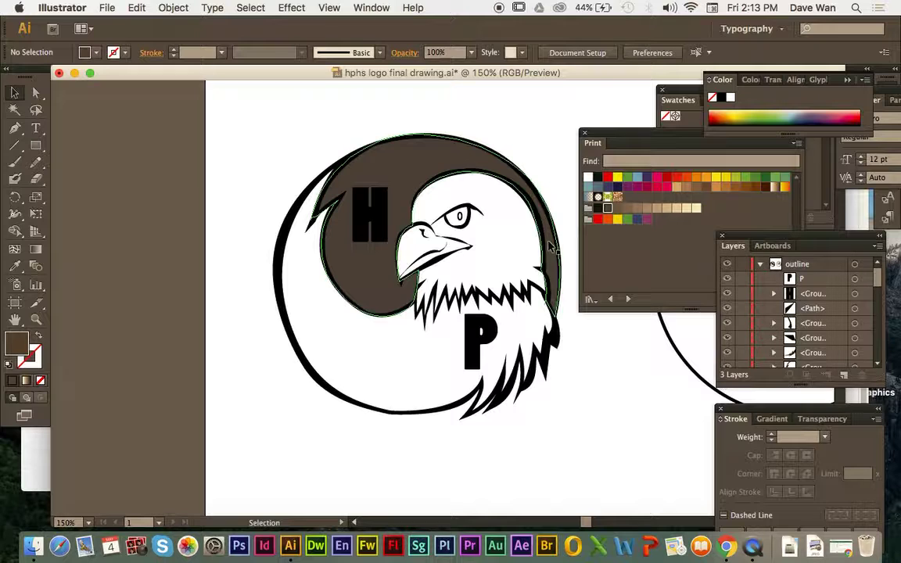
{"action": "left_click", "coordinate": [761, 268]}
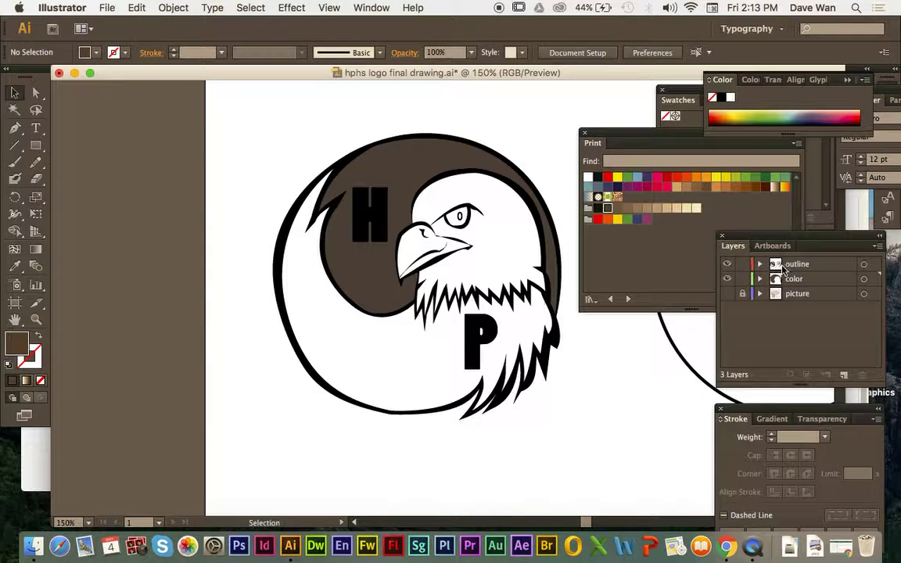
{"action": "left_click", "coordinate": [783, 269]}
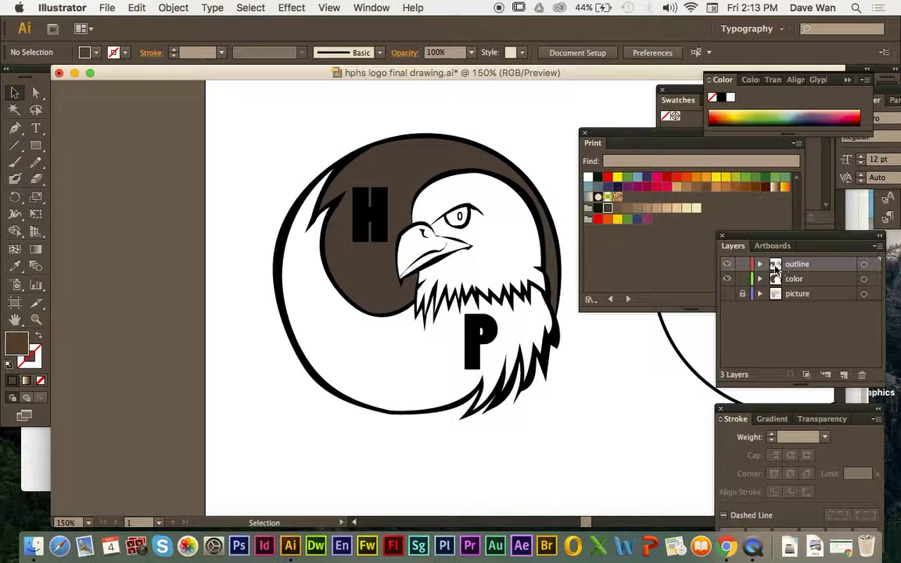
{"action": "left_click", "coordinate": [387, 220]}
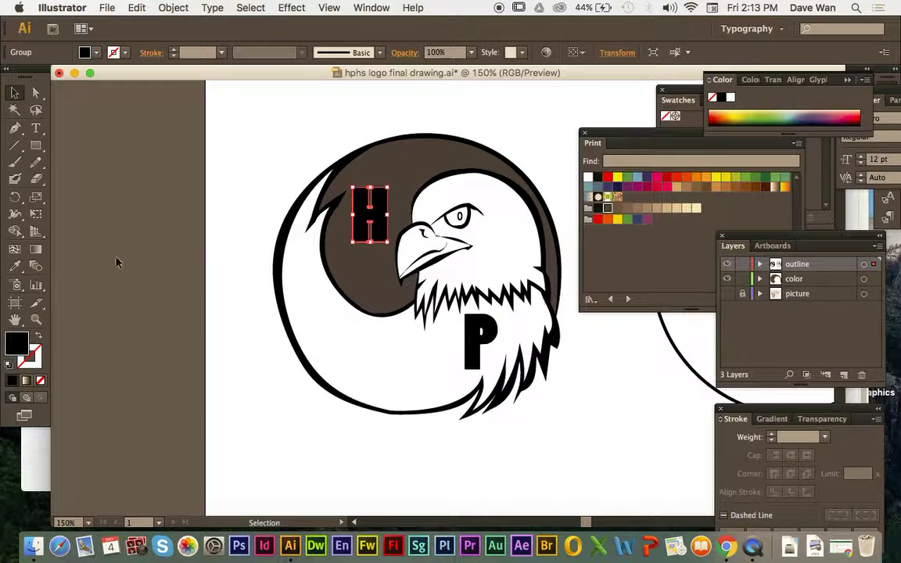
{"action": "left_click", "coordinate": [594, 181]}
{"action": "left_click", "coordinate": [478, 278]}
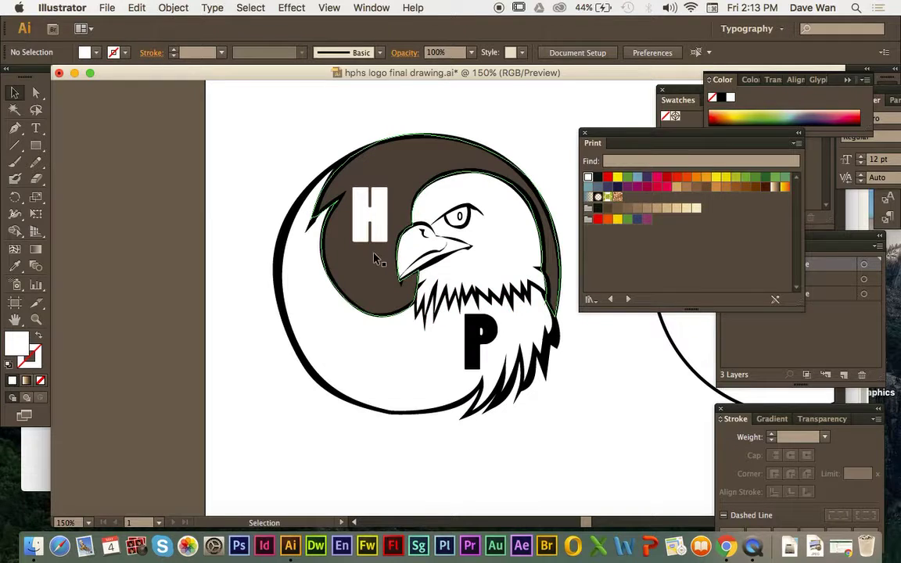
Lock the outline layer and make the color layer active for tracing the eye with the Pen tool
{"action": "left_click", "coordinate": [15, 129]}
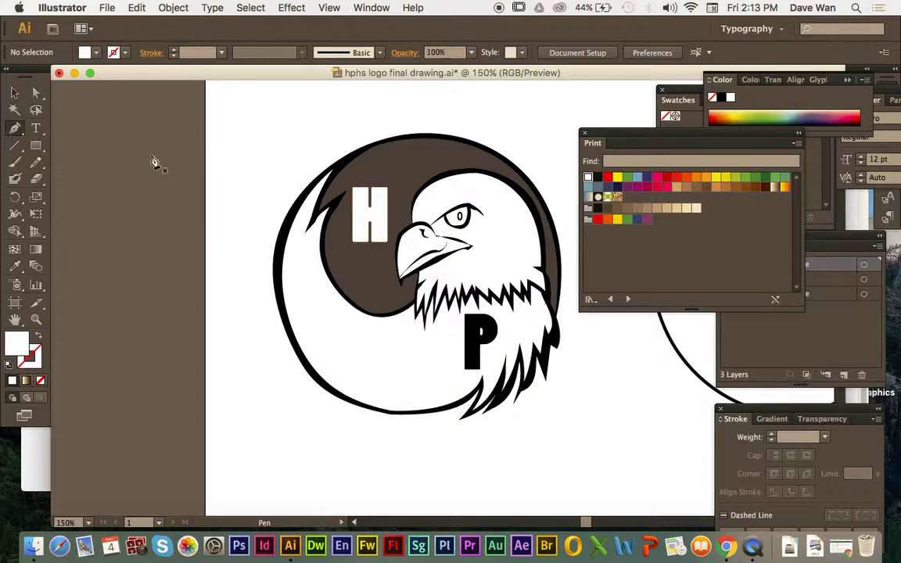
{"action": "key", "text": "super+="}
{"action": "key", "text": "super+="}
{"action": "key", "text": "super+="}
{"action": "scroll", "coordinate": [184, 182], "scroll_direction": "up", "scroll_amount": 4}
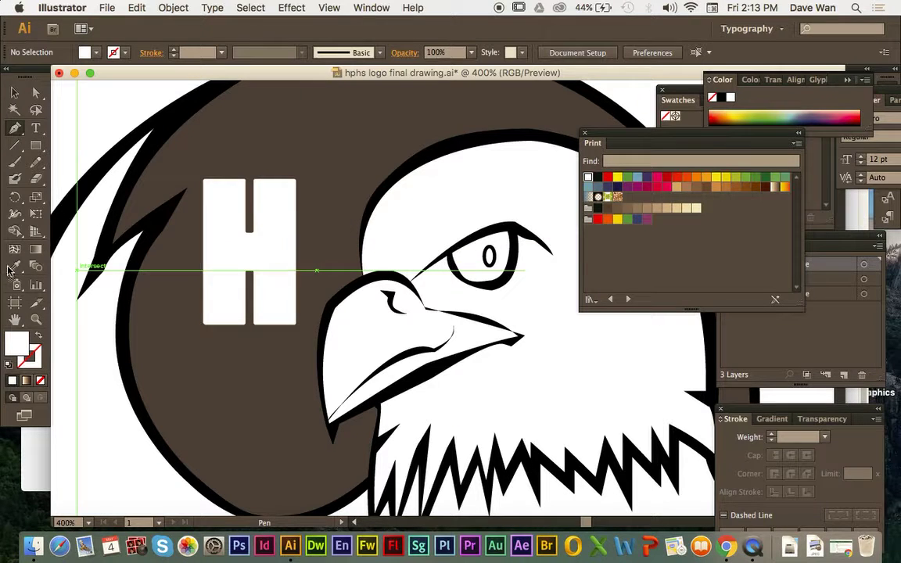
{"action": "left_click", "coordinate": [597, 207]}
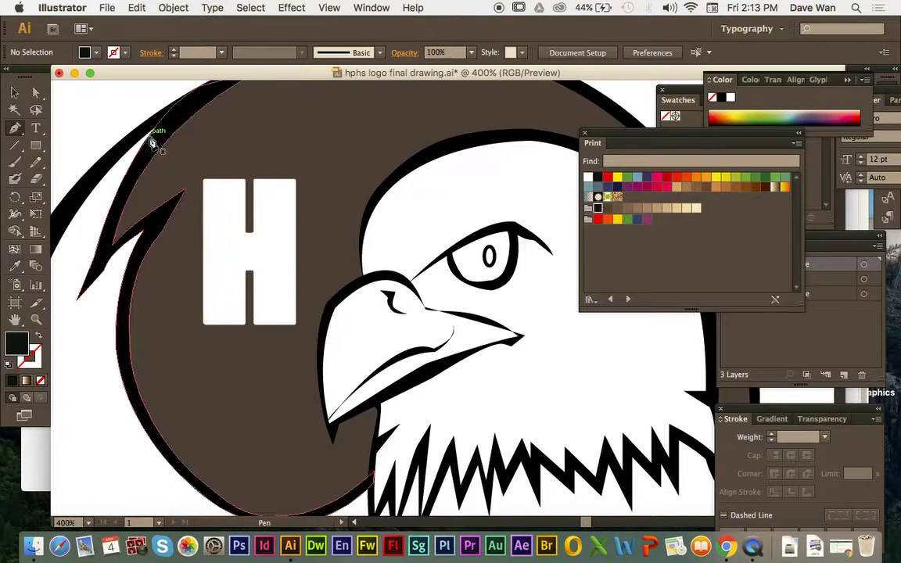
{"action": "left_click", "coordinate": [834, 335]}
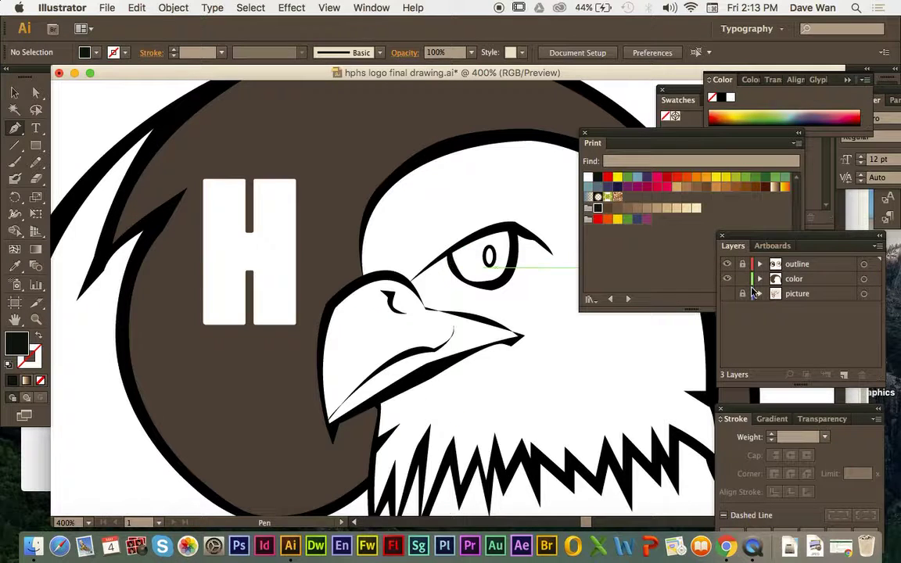
{"action": "left_click", "coordinate": [797, 279]}
Trace a closed dark brown shape over the whole eye, keeping its edges under the black eye outline
{"action": "left_click", "coordinate": [448, 252]}
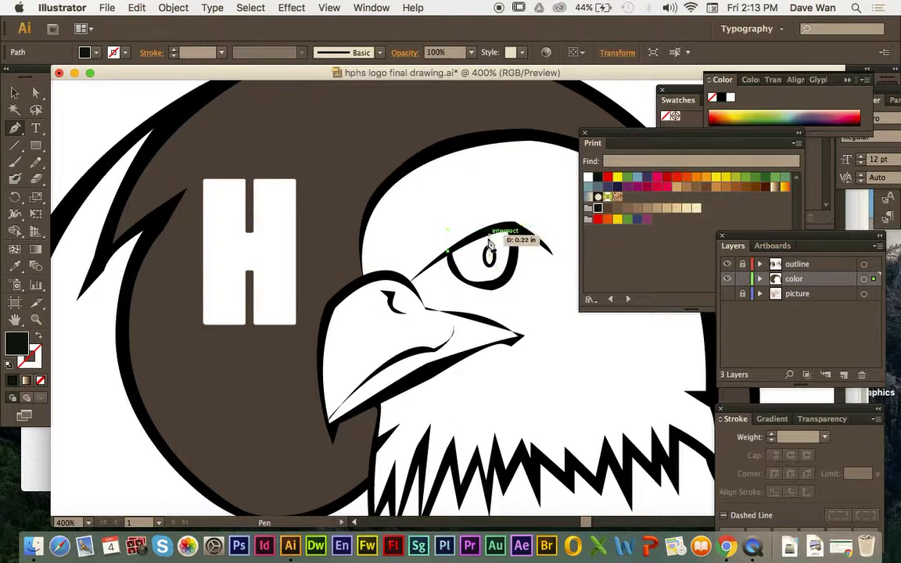
{"action": "left_click_drag", "start_coordinate": [512, 231], "coordinate": [517, 240]}
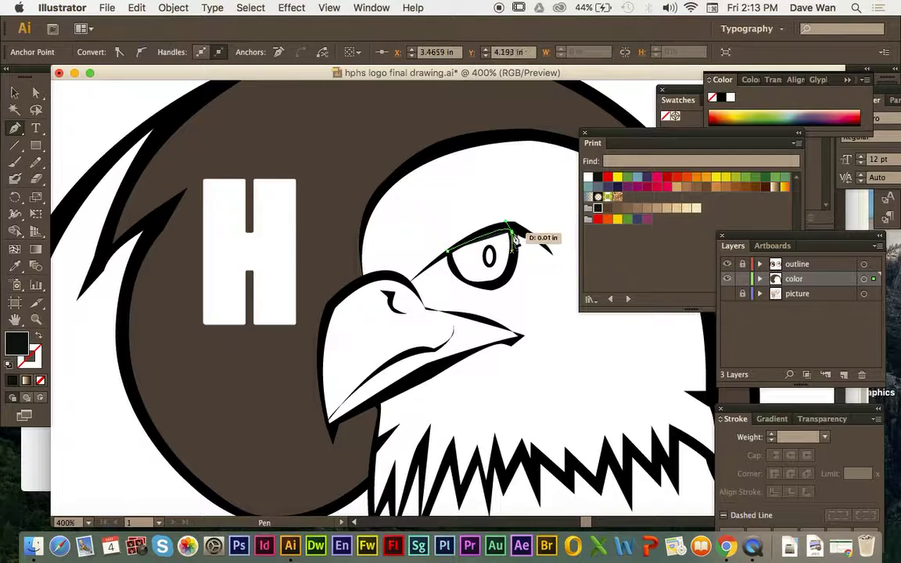
{"action": "left_click", "coordinate": [611, 208]}
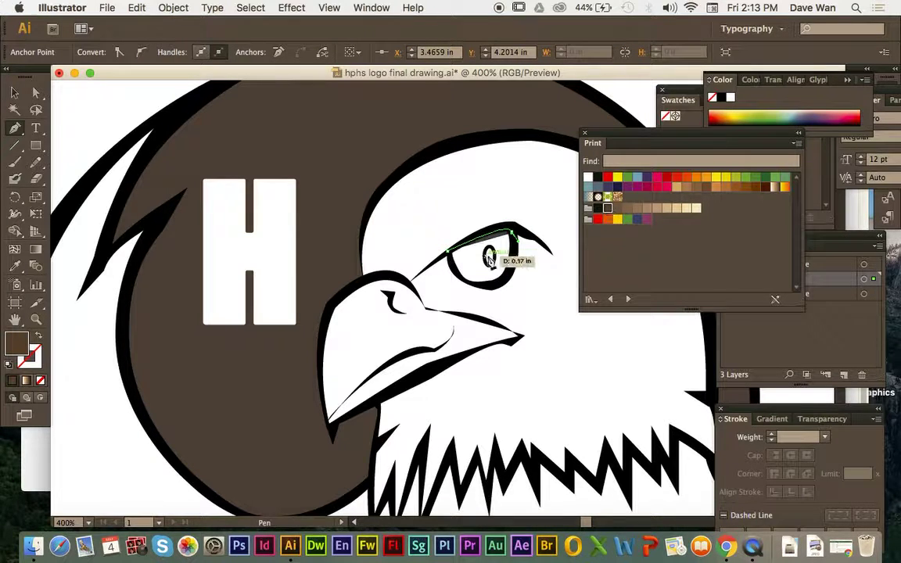
{"action": "left_click_drag", "start_coordinate": [459, 294], "coordinate": [458, 292]}
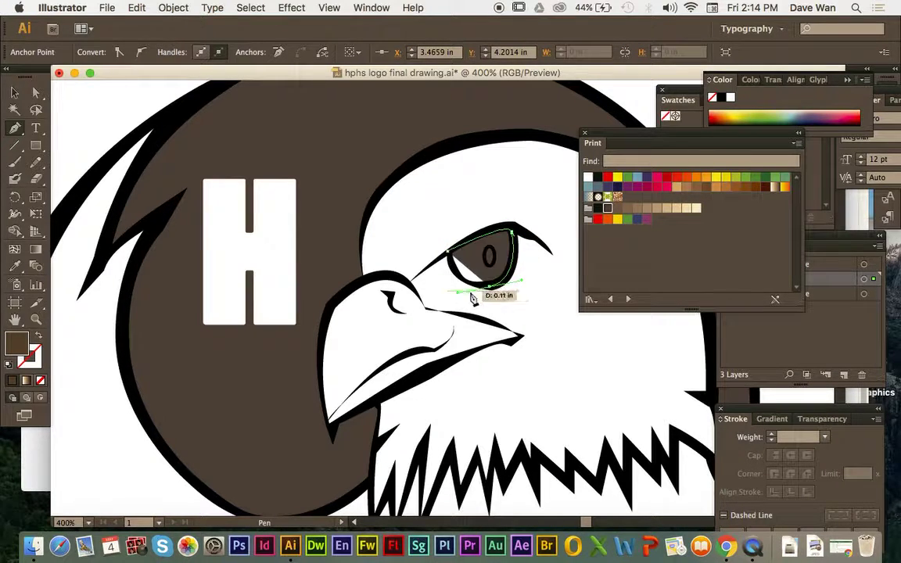
{"action": "left_click", "coordinate": [489, 286]}
{"action": "left_click_drag", "start_coordinate": [451, 257], "coordinate": [438, 223]}
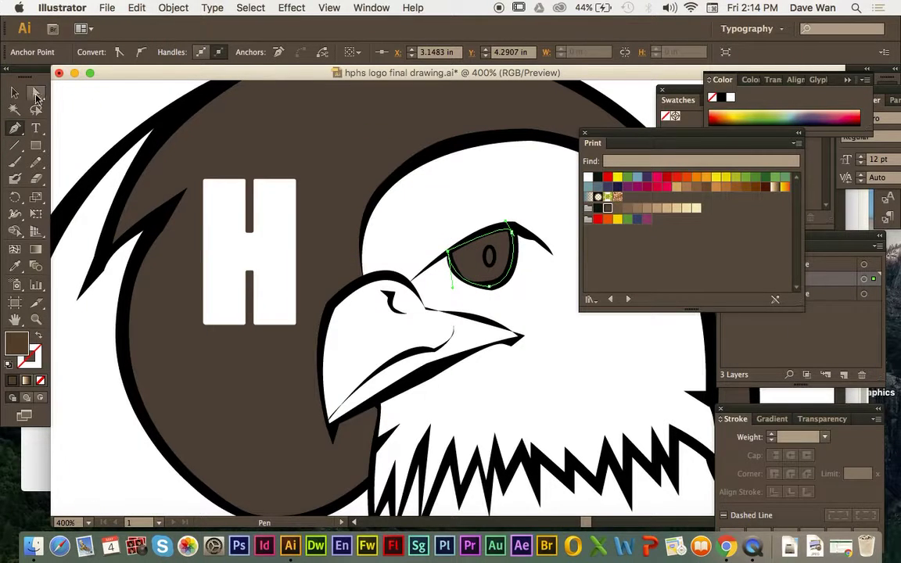
{"action": "left_click", "coordinate": [14, 93]}
{"action": "left_click", "coordinate": [71, 219]}
Trace a separate path with the Pen tool around the small oval at the center of the eye
{"action": "left_click", "coordinate": [16, 129]}
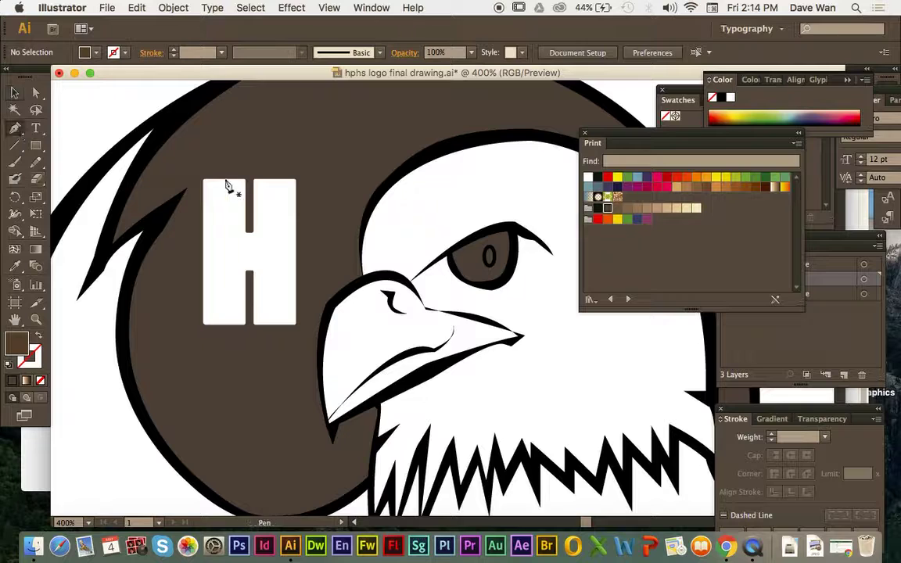
{"action": "left_click", "coordinate": [489, 266]}
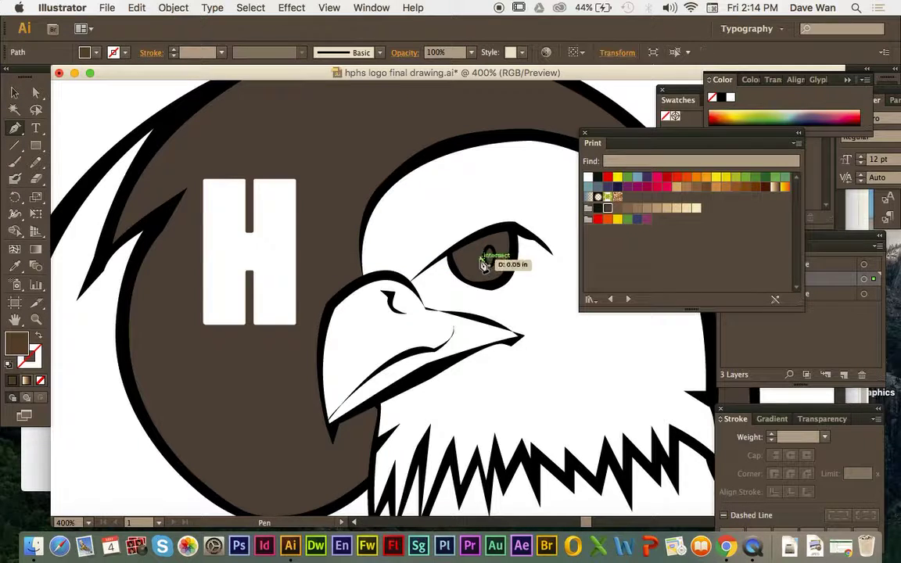
{"action": "left_click_drag", "start_coordinate": [490, 255], "coordinate": [492, 255]}
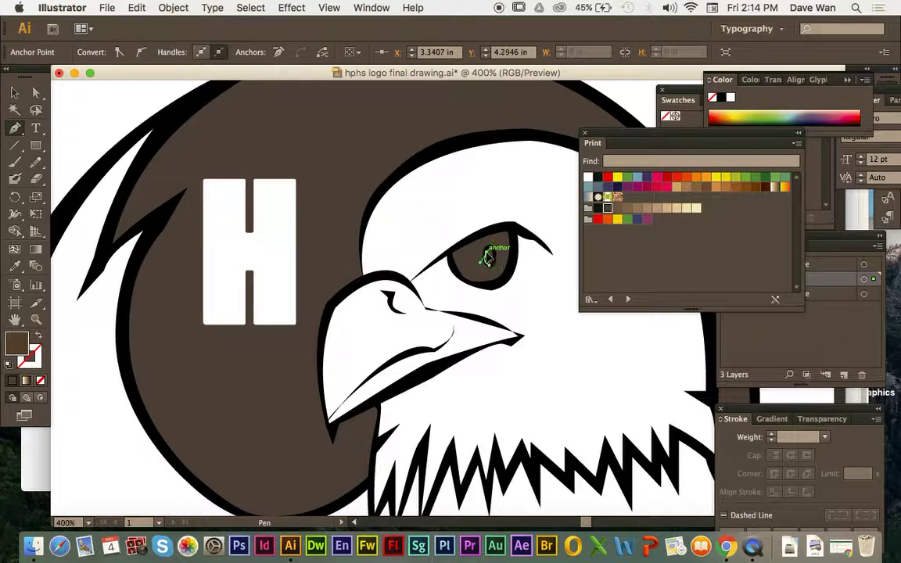
{"action": "left_click", "coordinate": [491, 254]}
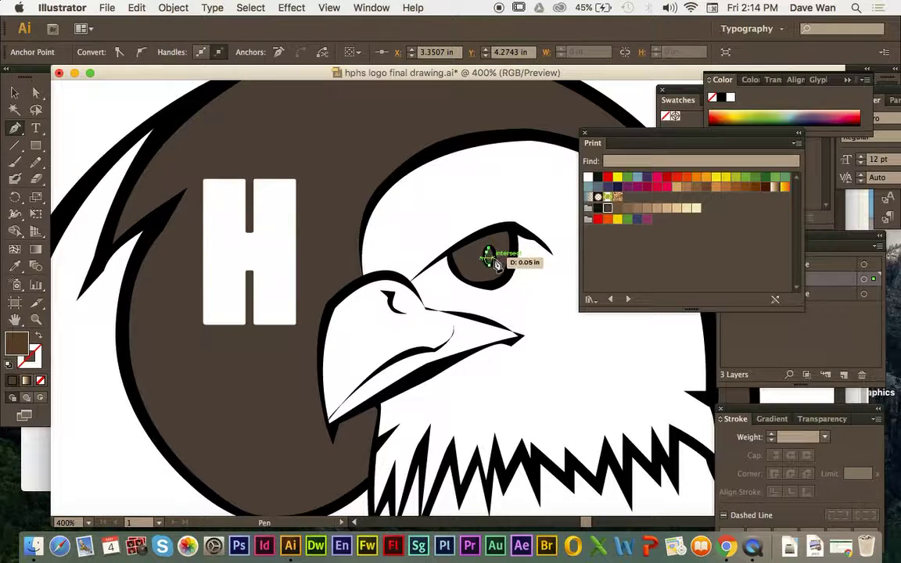
{"action": "left_click_drag", "start_coordinate": [489, 254], "coordinate": [490, 266]}
{"action": "left_click", "coordinate": [494, 274]}
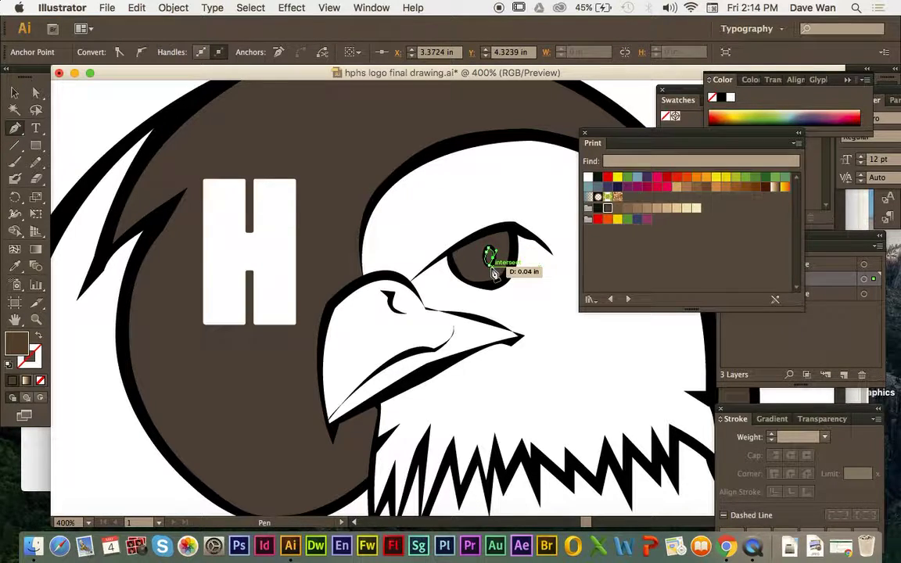
{"action": "key", "text": "super+z"}
{"action": "key", "text": "super+plus"}
{"action": "left_click_drag", "start_coordinate": [514, 246], "coordinate": [576, 219]}
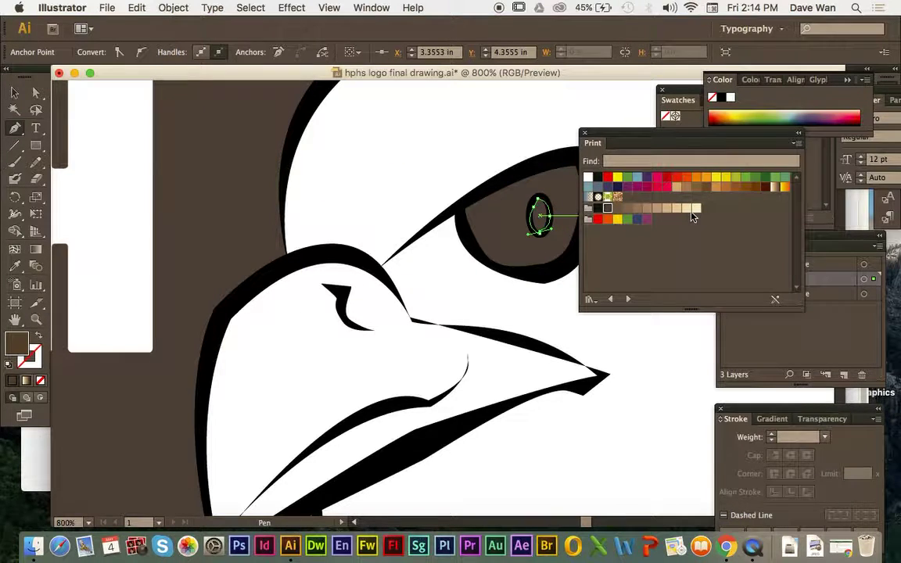
Fill the small oval at the eye's center with the palest cream swatch
{"action": "left_click", "coordinate": [696, 209]}
{"action": "left_click", "coordinate": [14, 93]}
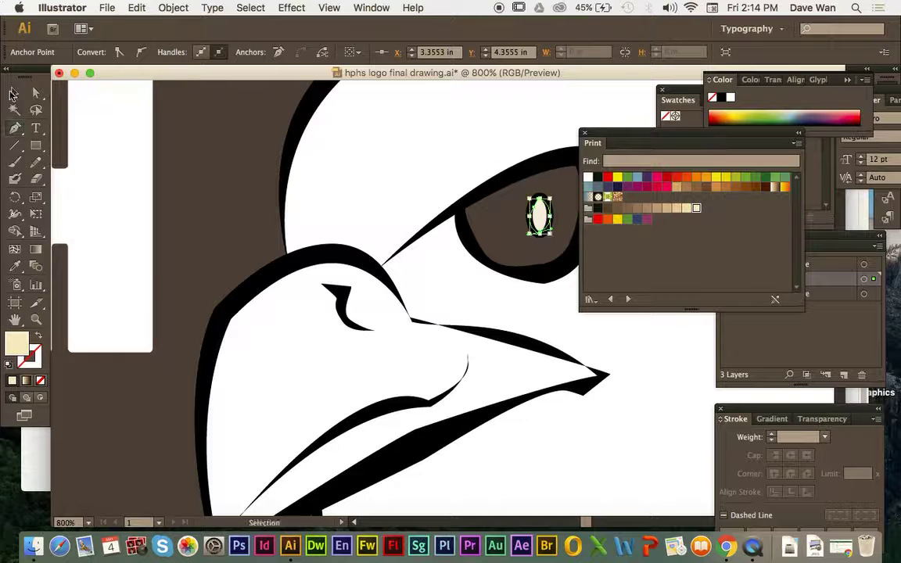
{"action": "left_click", "coordinate": [303, 178]}
Change the fill of the large eye shape around the cream oval to black
{"action": "key", "text": "super+minus"}
{"action": "key", "text": "super+minus"}
{"action": "key", "text": "super+minus"}
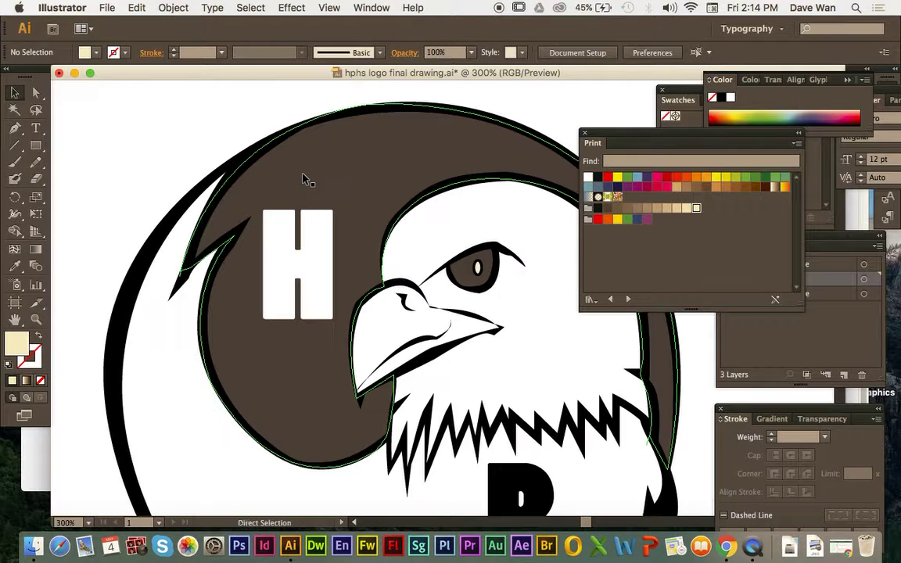
{"action": "left_click", "coordinate": [460, 266]}
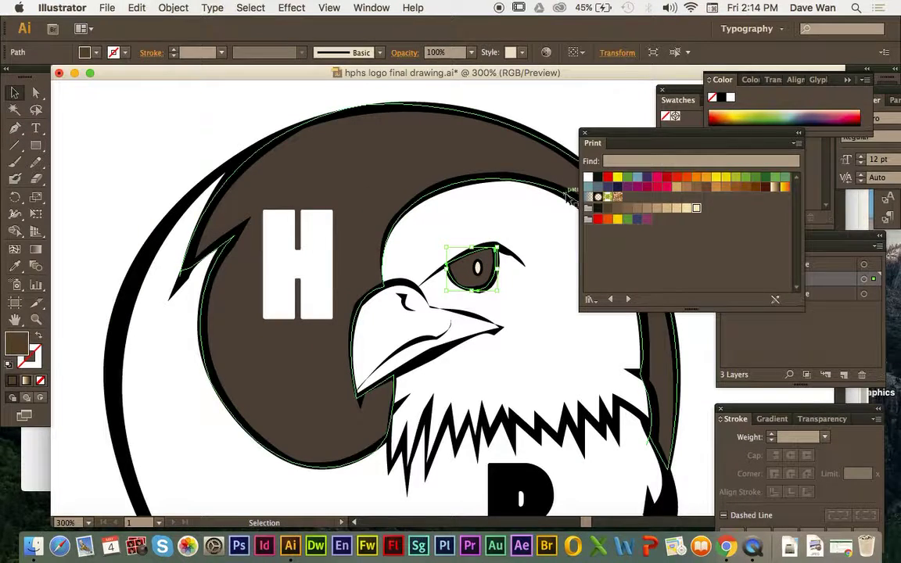
{"action": "left_click", "coordinate": [599, 178]}
{"action": "left_click", "coordinate": [576, 127]}
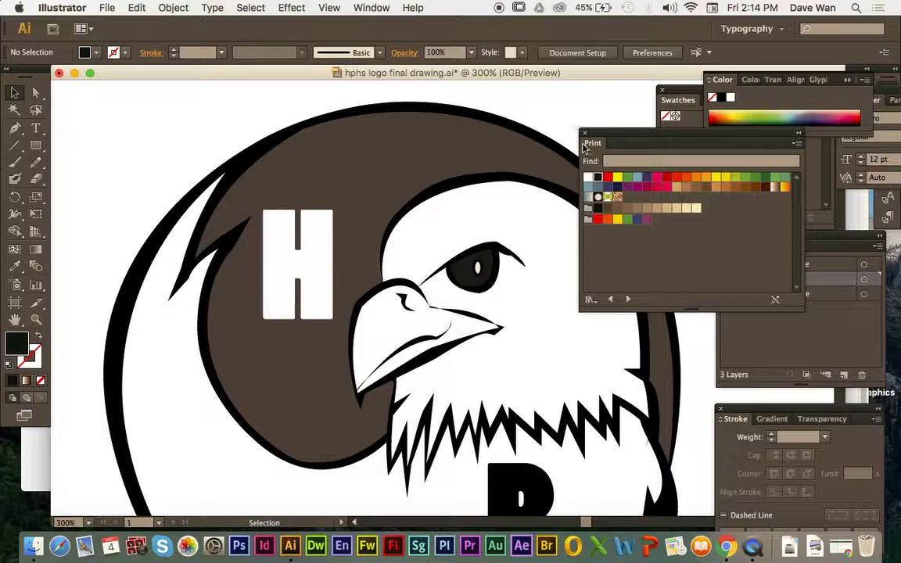
{"action": "key", "text": "super+minus"}
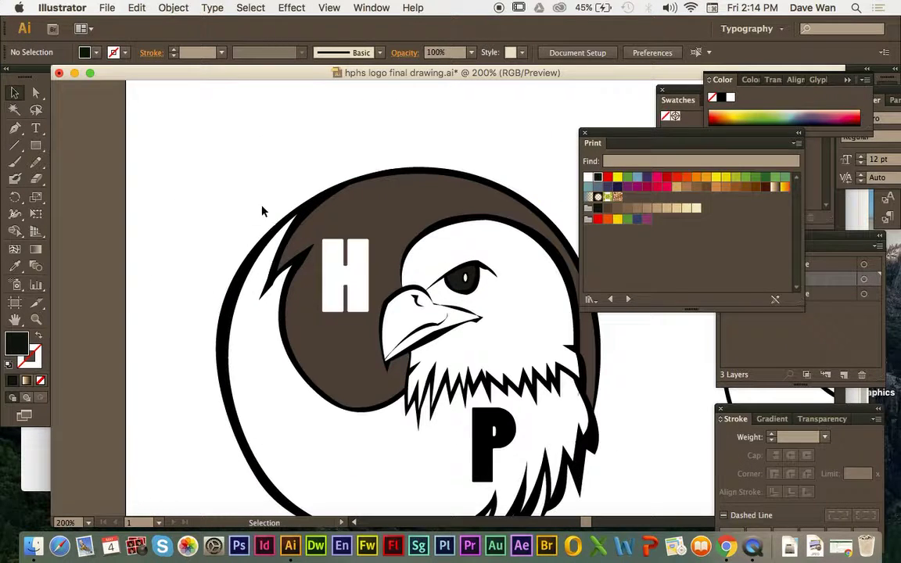
{"action": "left_click_drag", "start_coordinate": [126, 357], "coordinate": [79, 291]}
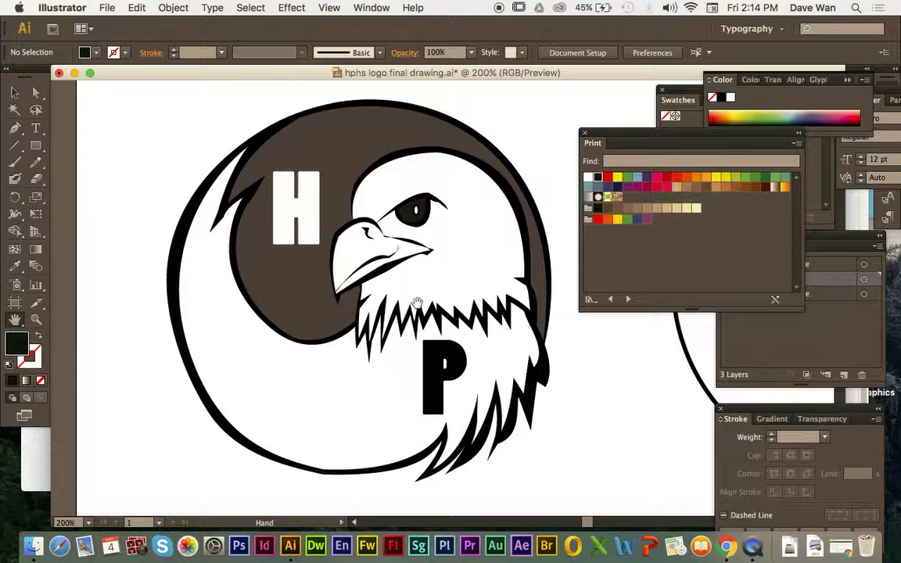